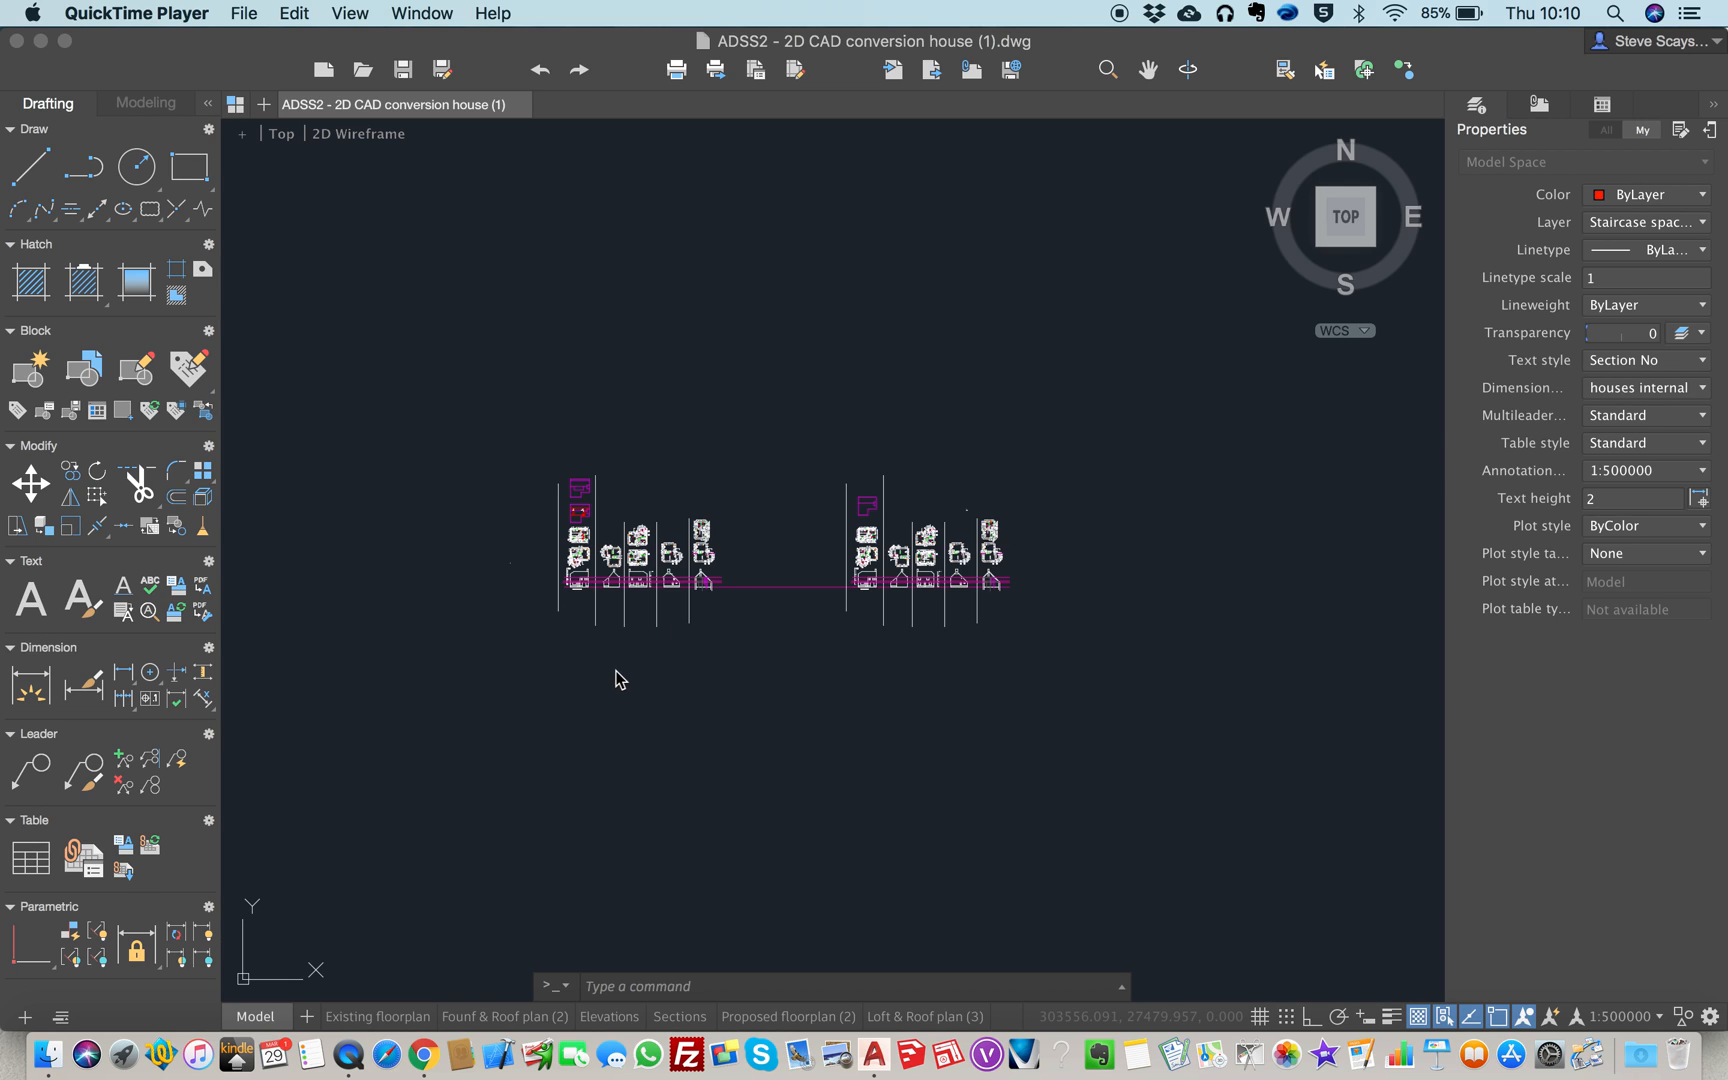
Step: Examine the existing and proposed floor plans, roof plans, elevations and house section laid out in model space
scroll(962, 635, "up", 5)
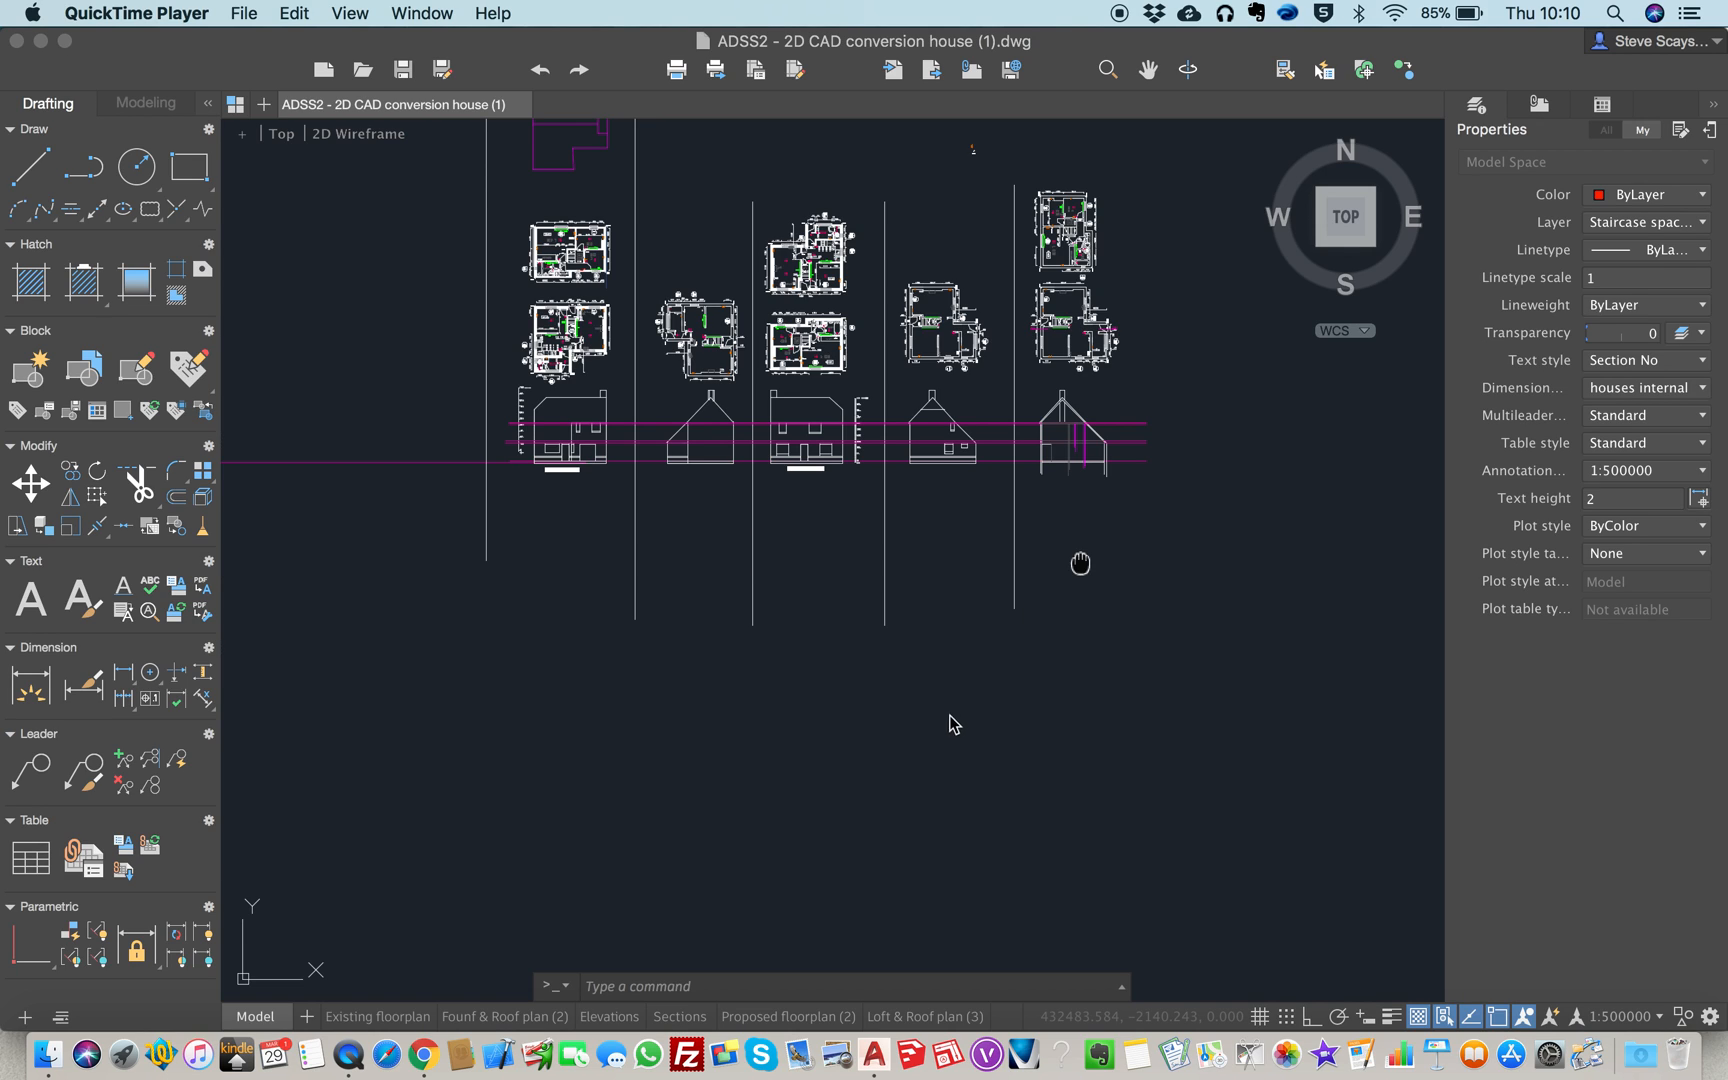
scroll(1134, 683, "down", 3)
scroll(1120, 685, "up", 3)
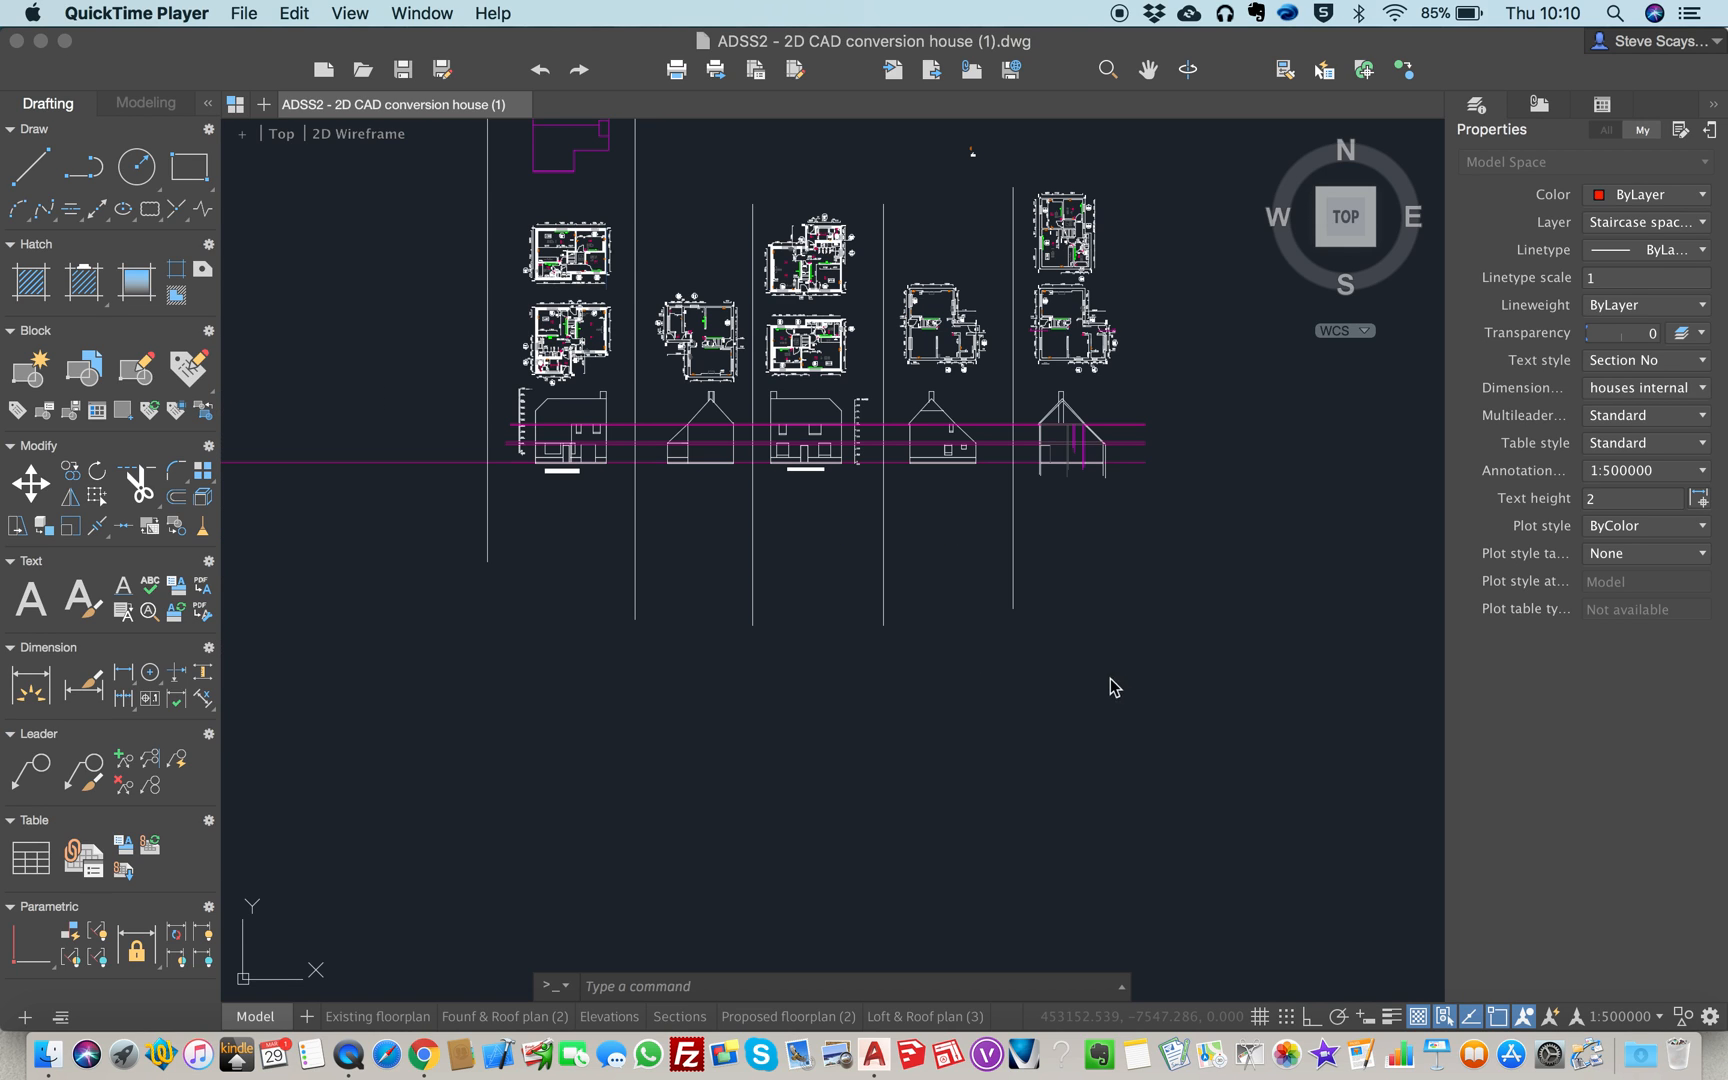
scroll(1124, 497, "up", 5)
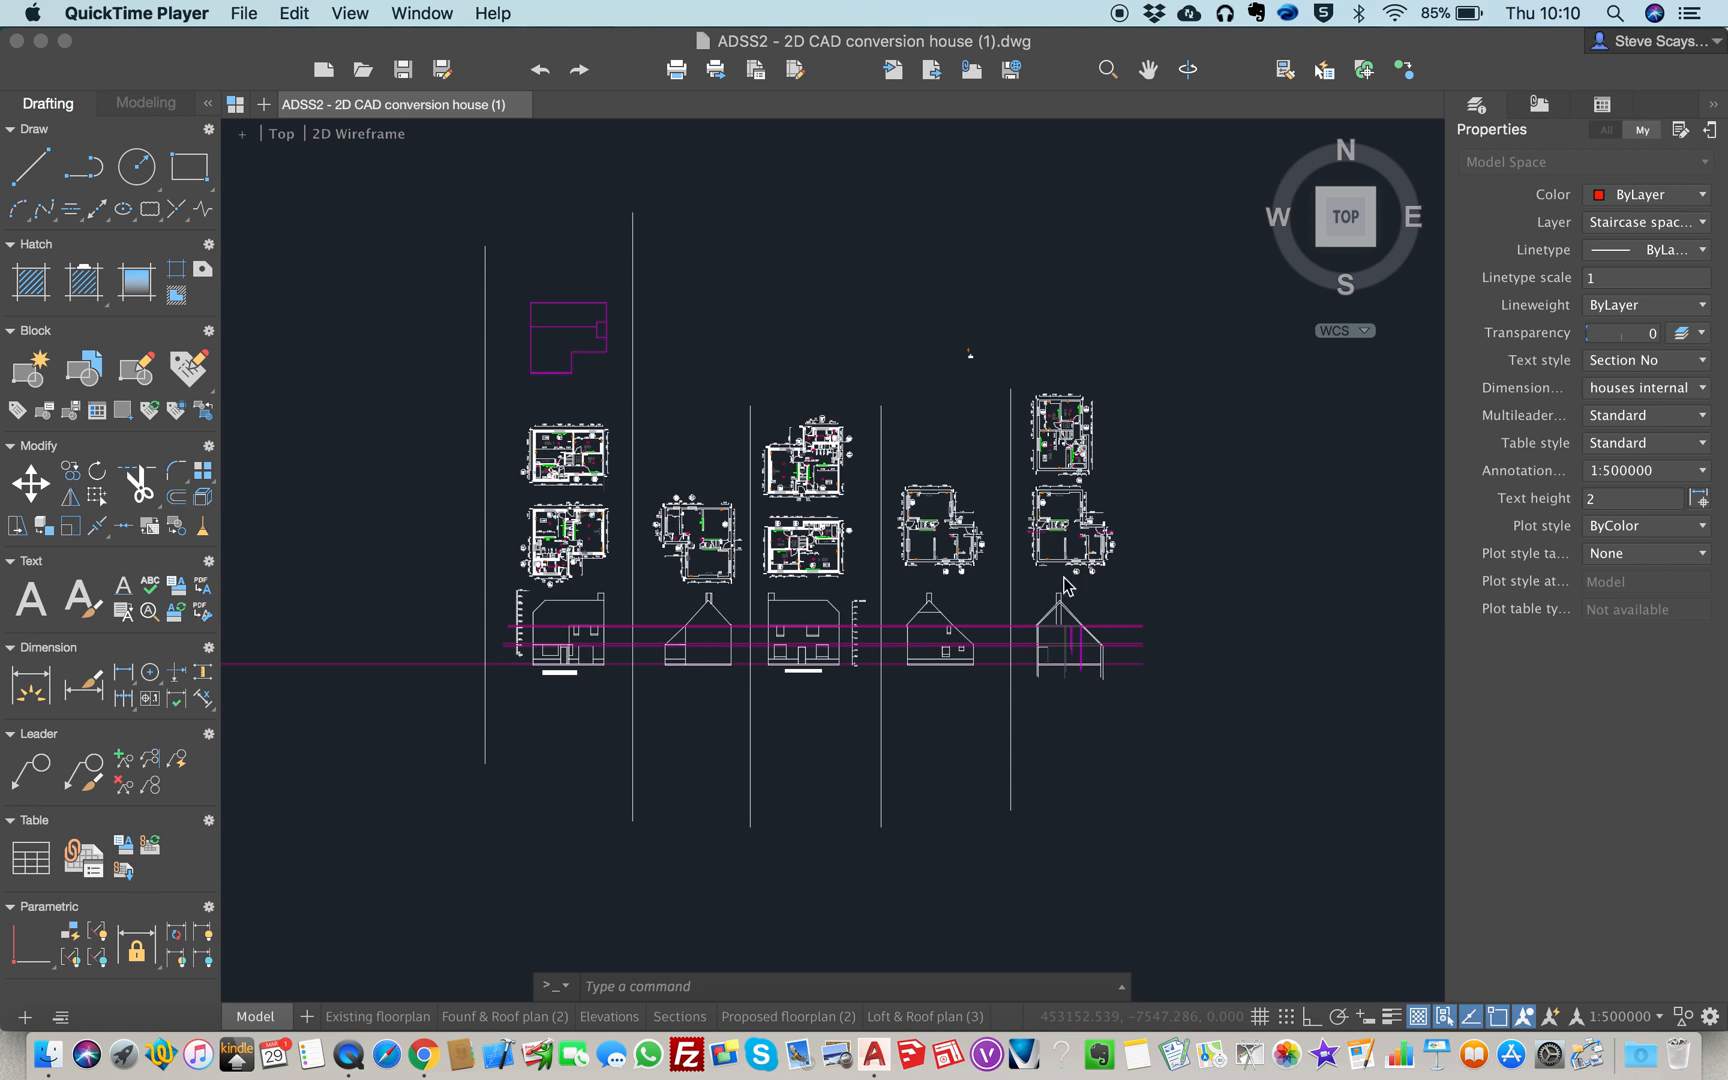
scroll(1091, 636, "up", 6)
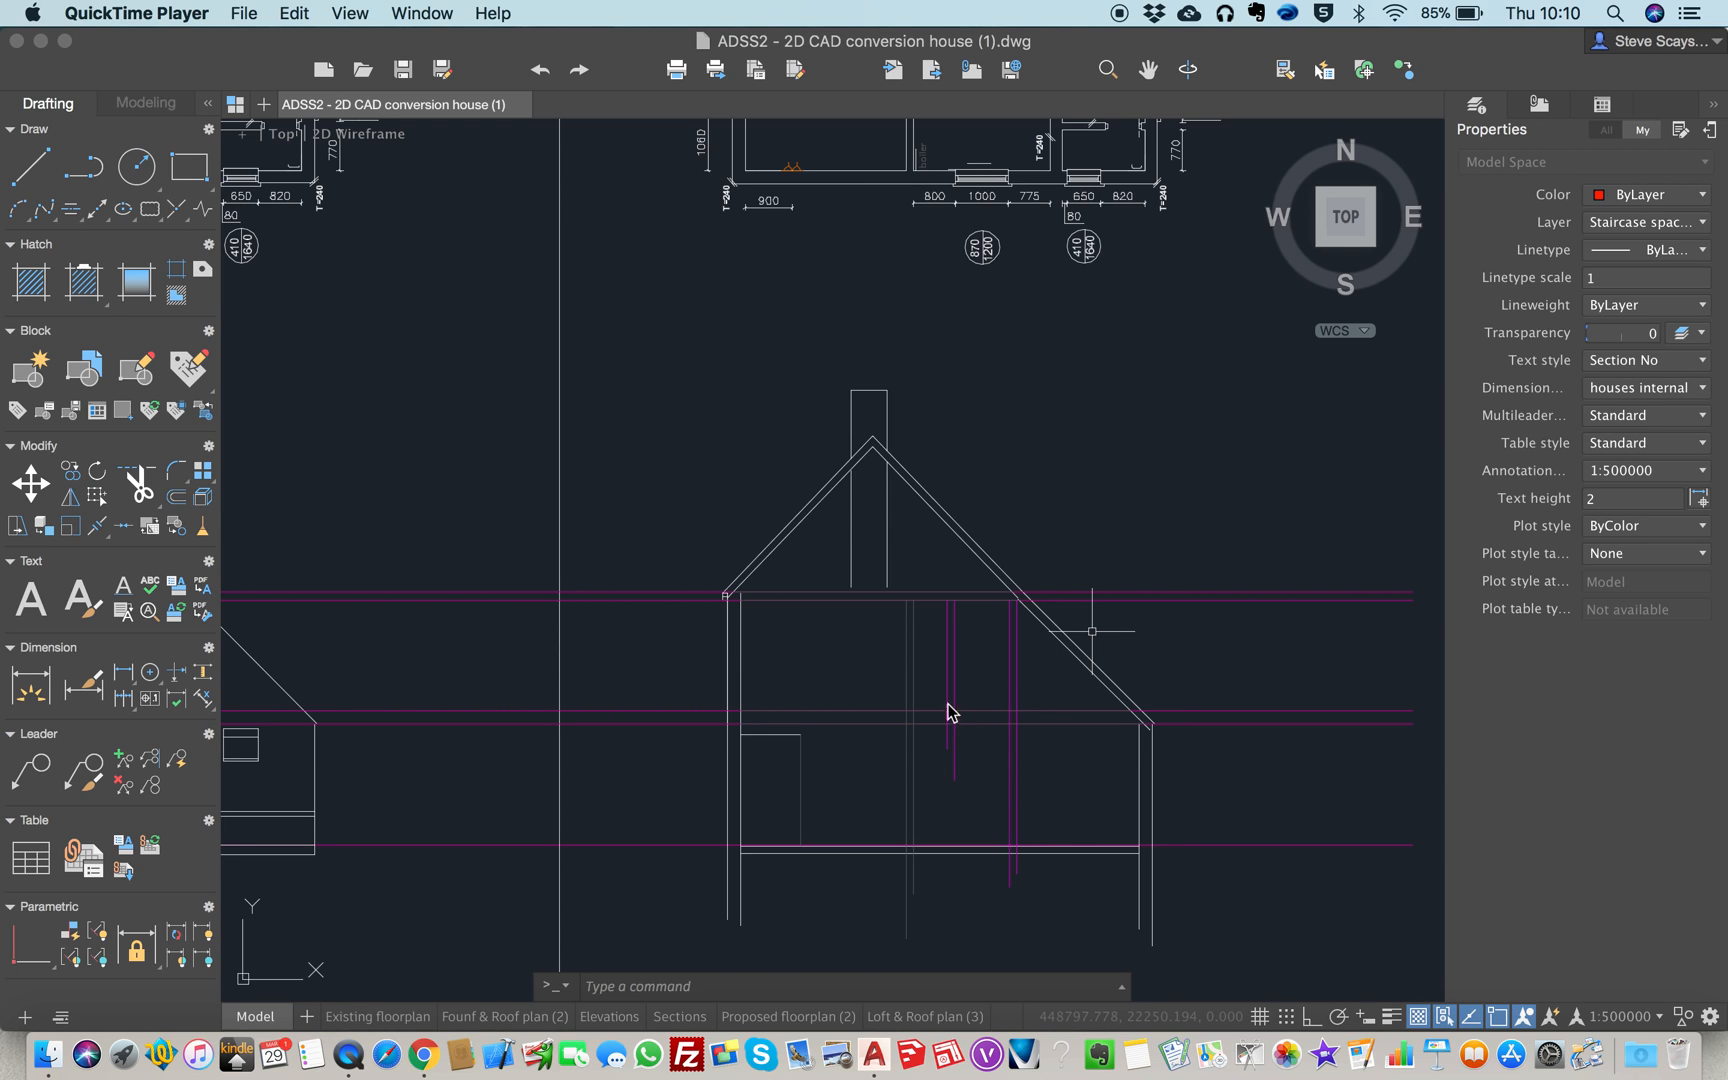
scroll(1022, 425, "down", 5)
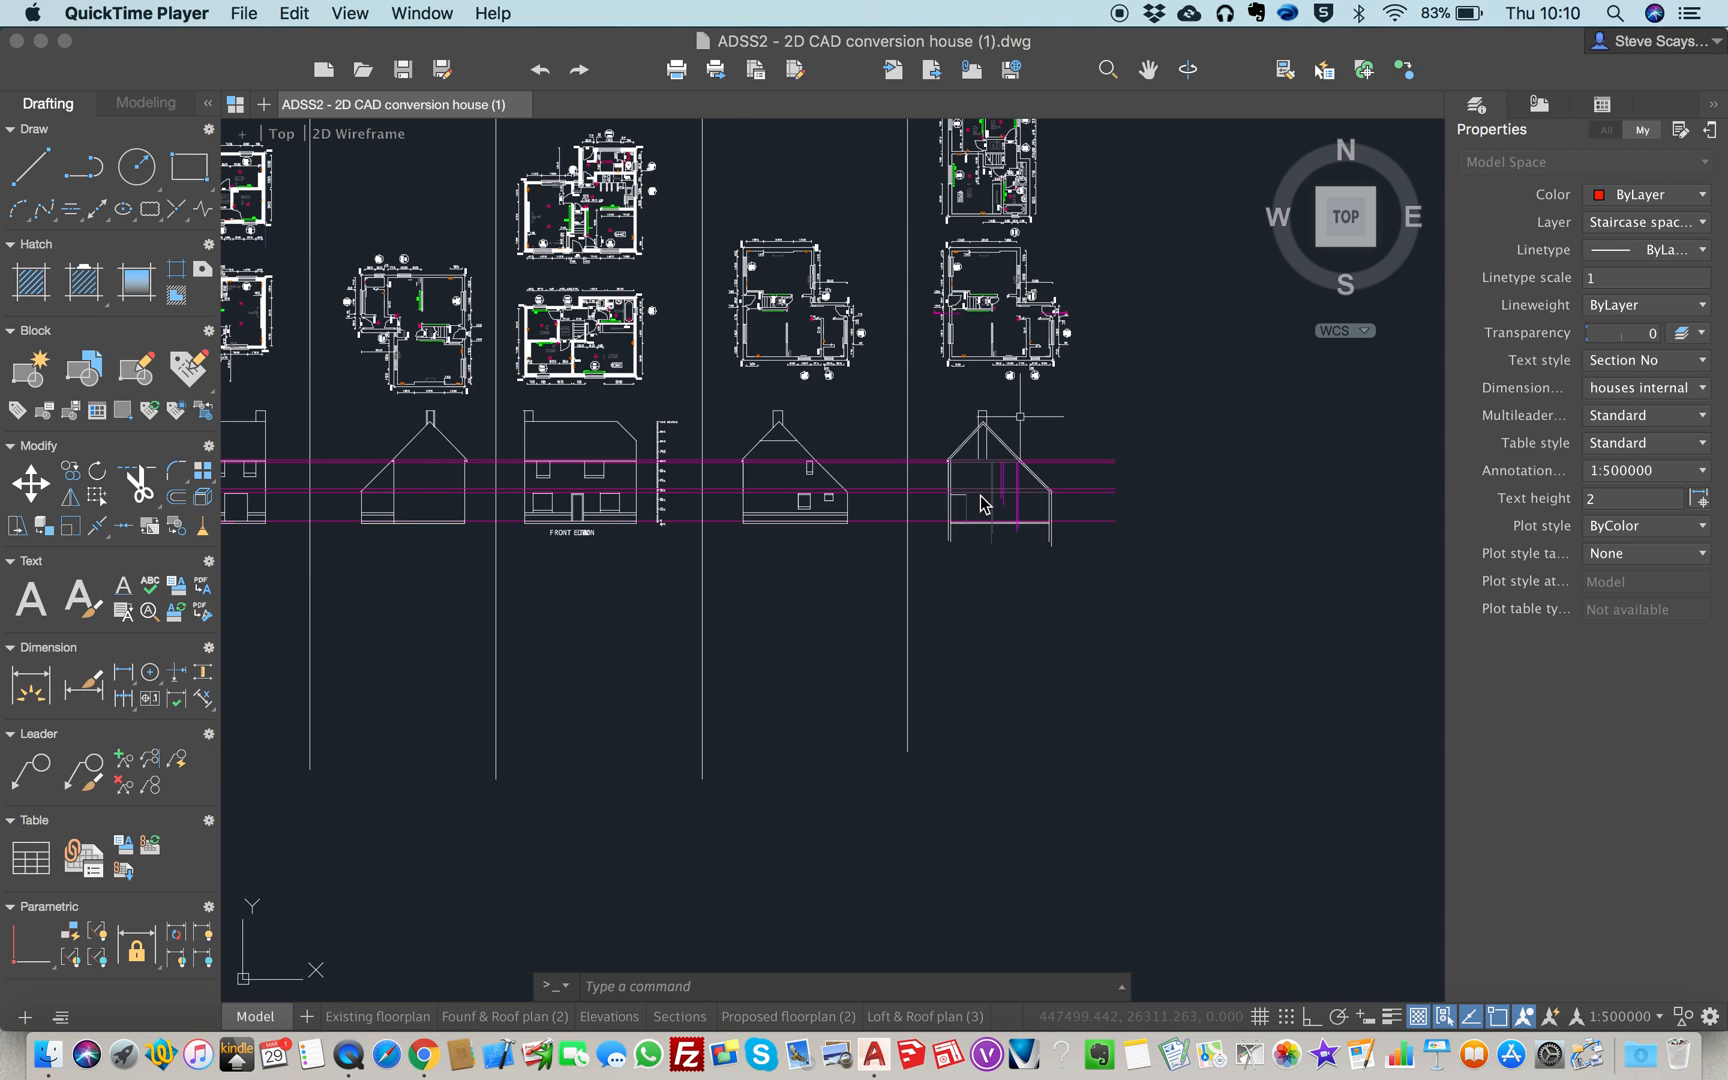
scroll(1004, 466, "up", 4)
scroll(1004, 466, "up", 2)
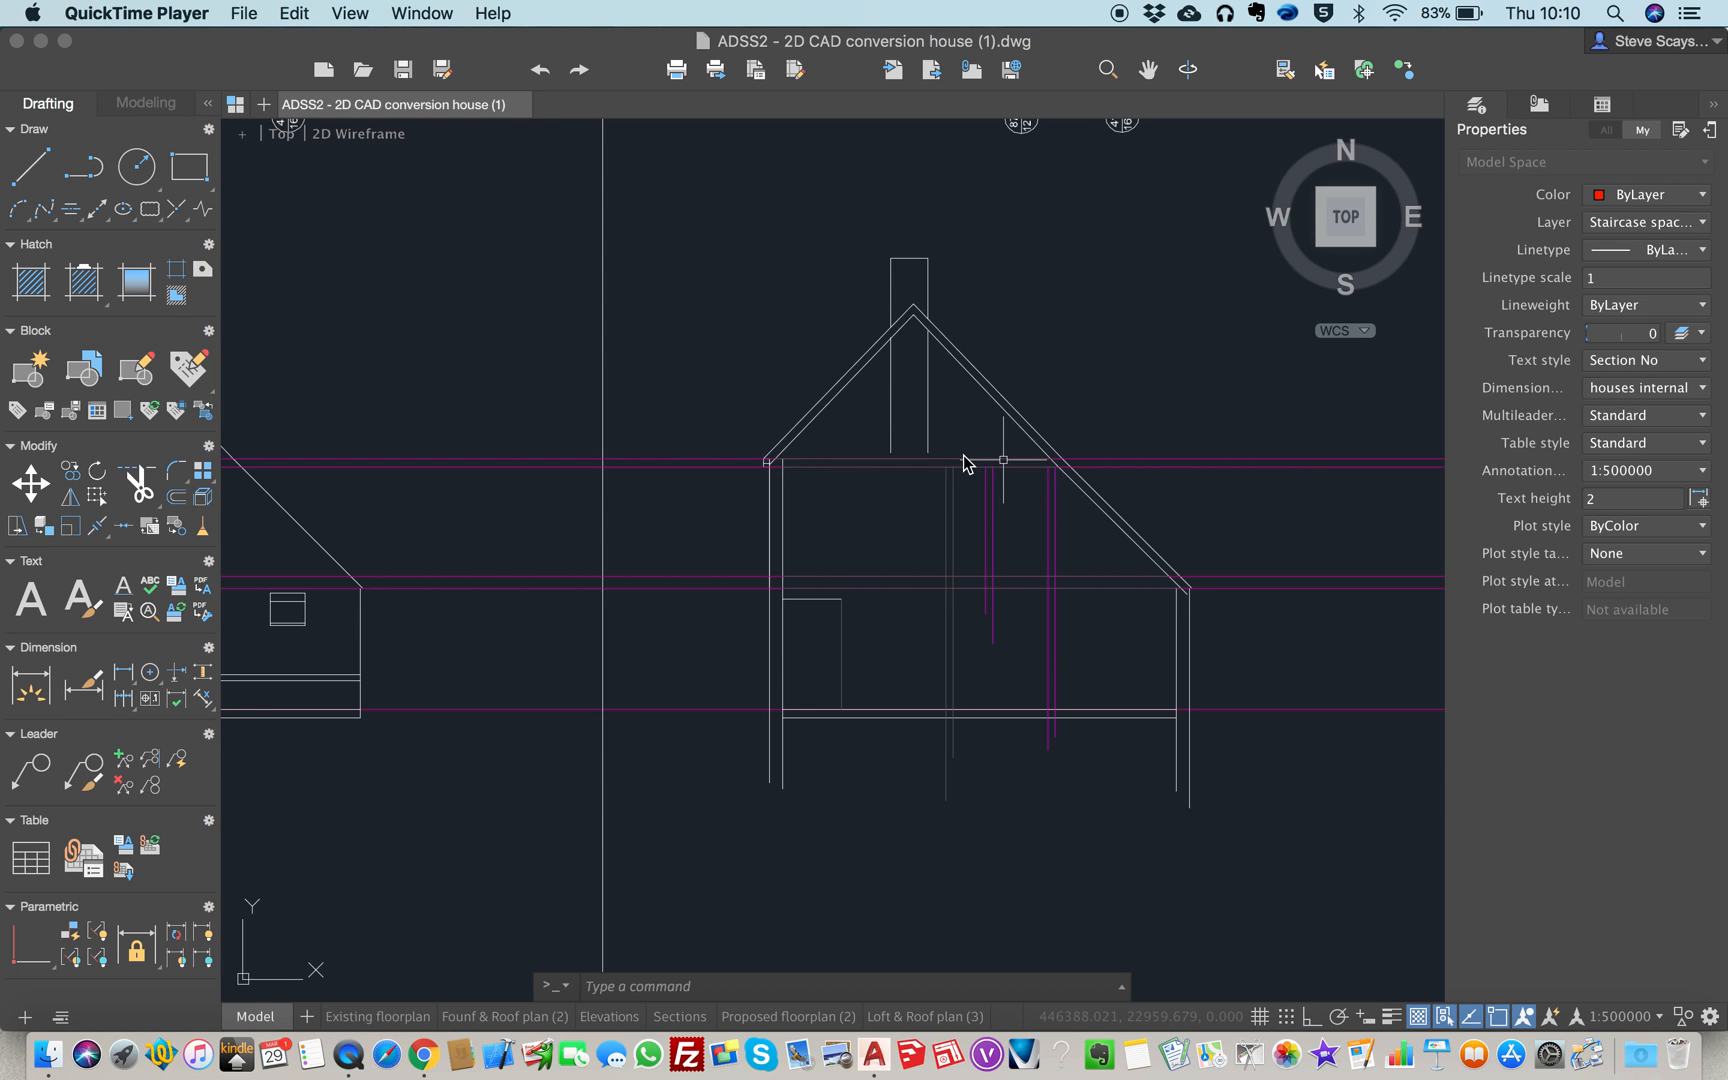
scroll(957, 451, "down", 4)
scroll(958, 453, "down", 2)
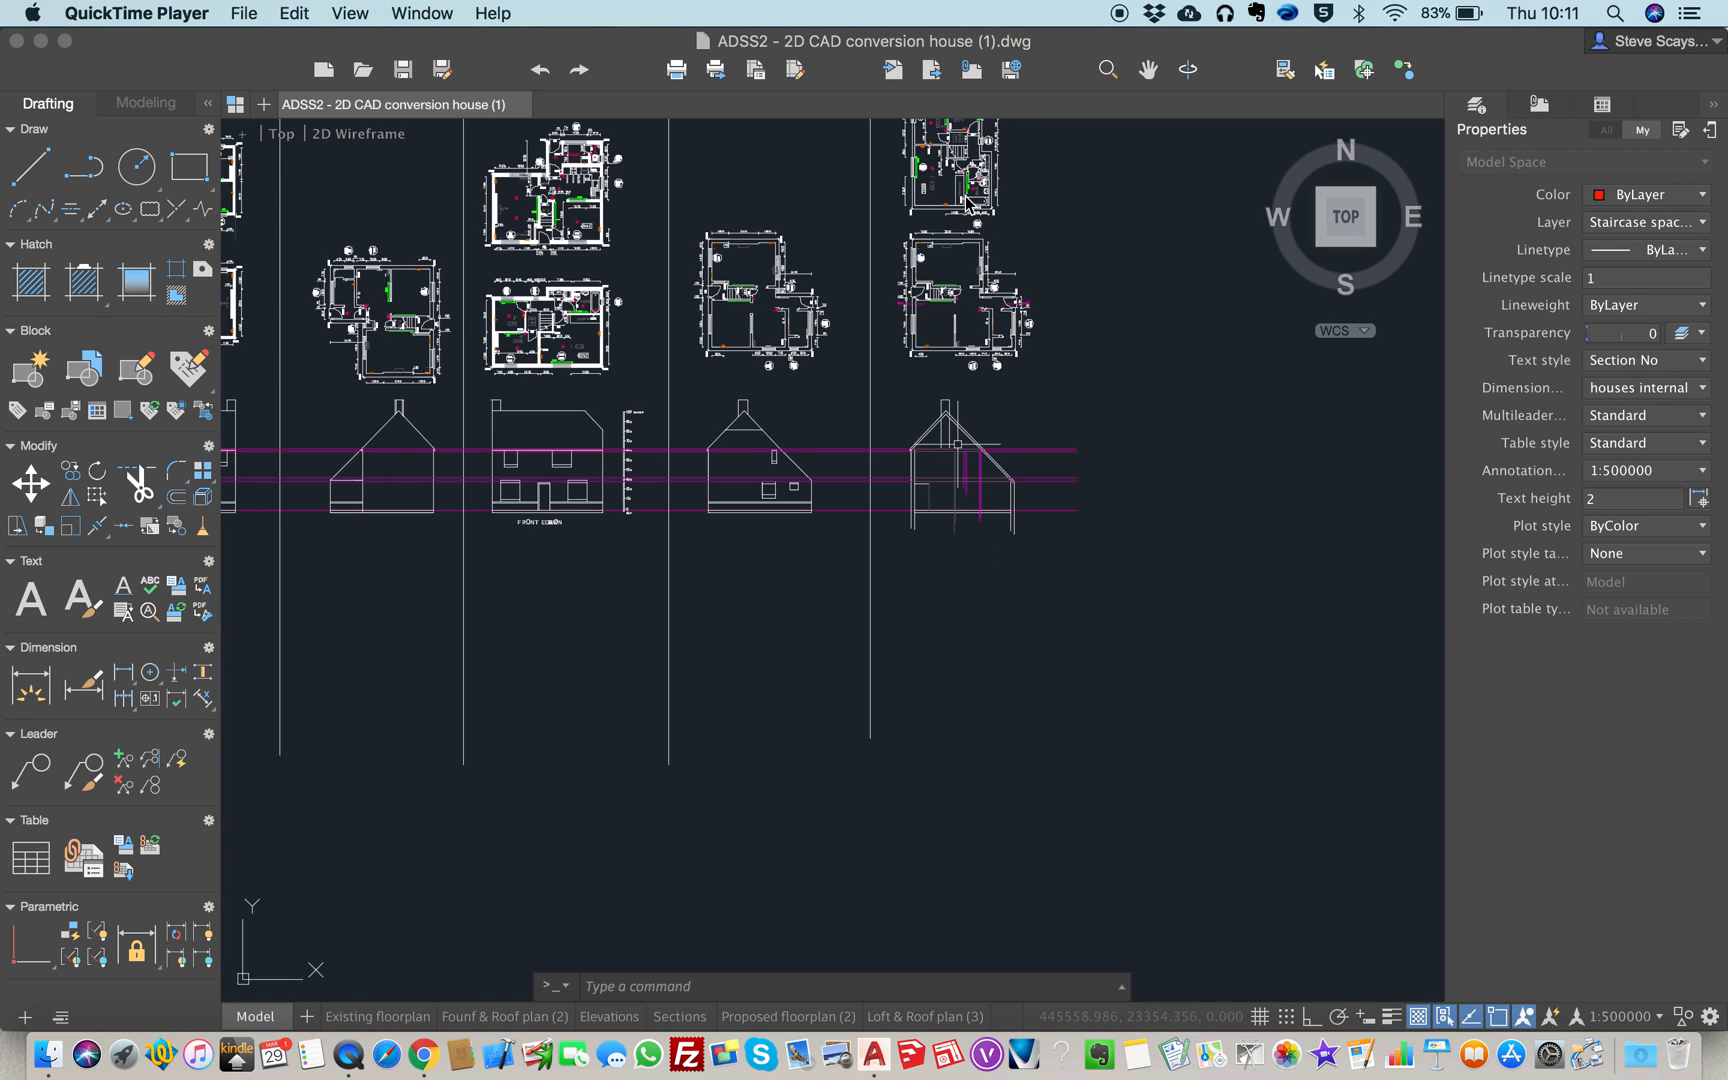
scroll(935, 612, "down", 4)
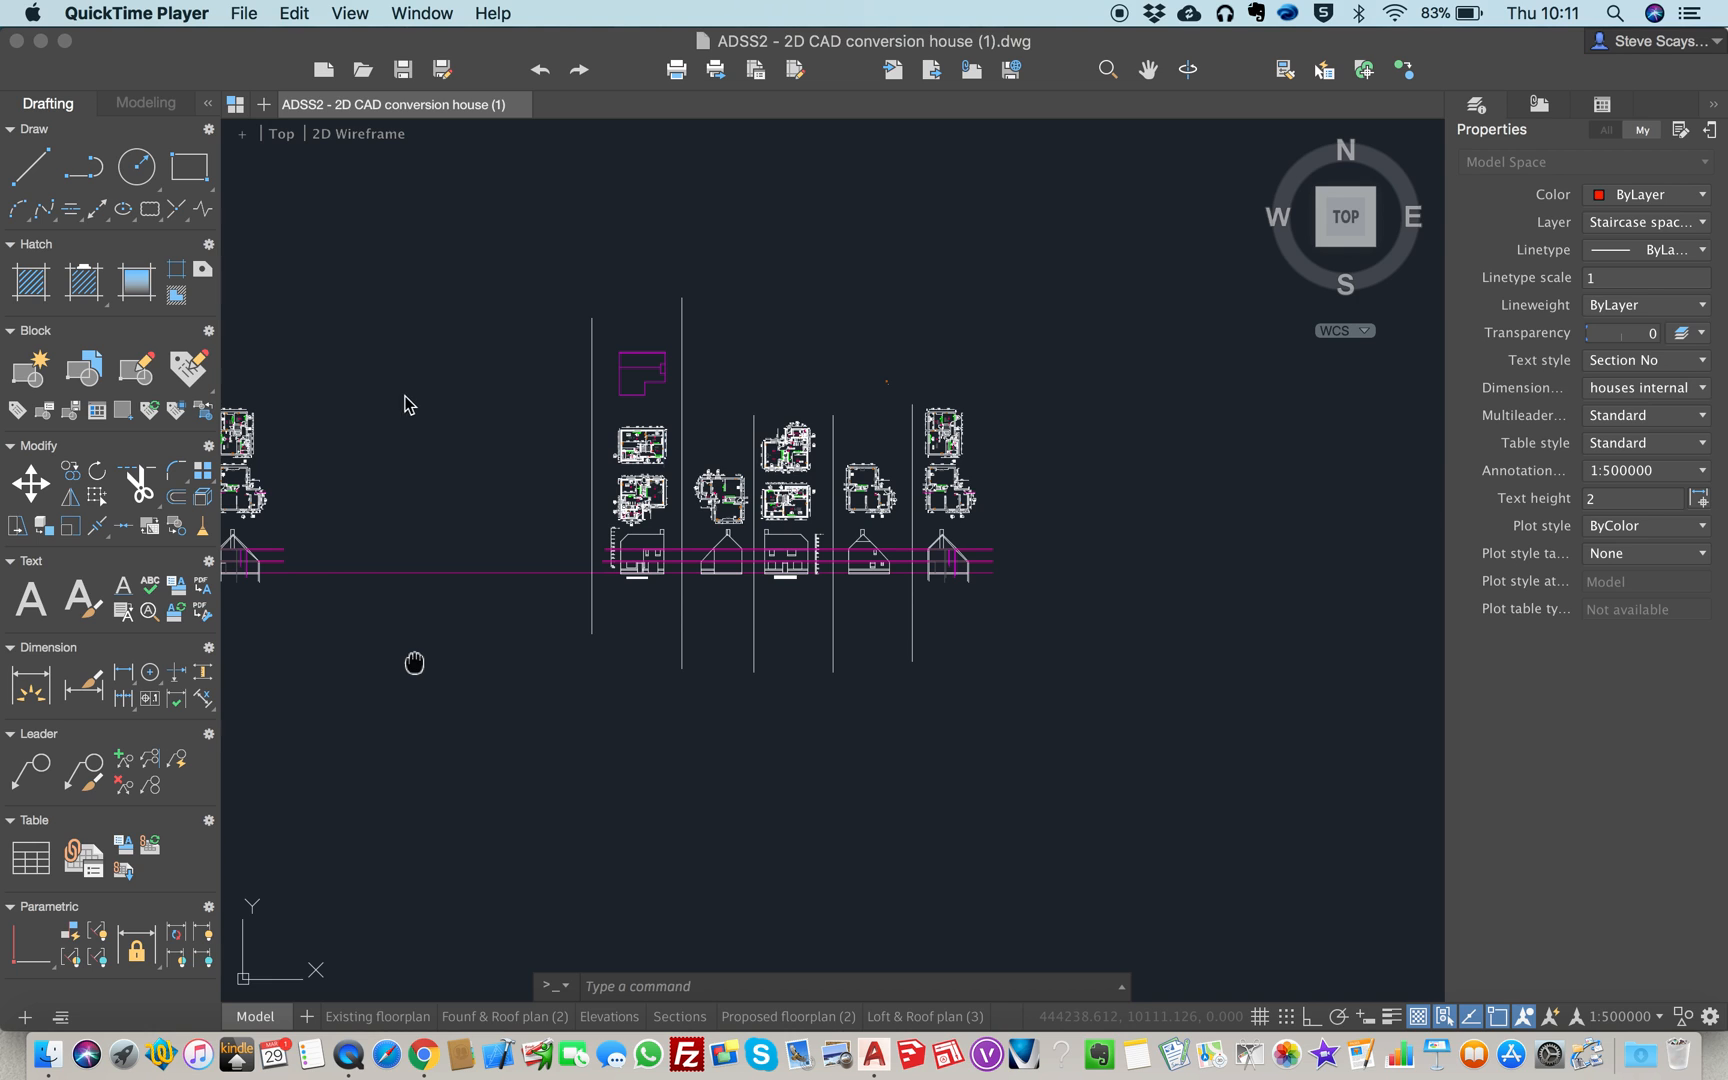
scroll(386, 482, "left", 10)
scroll(386, 482, "left", 8)
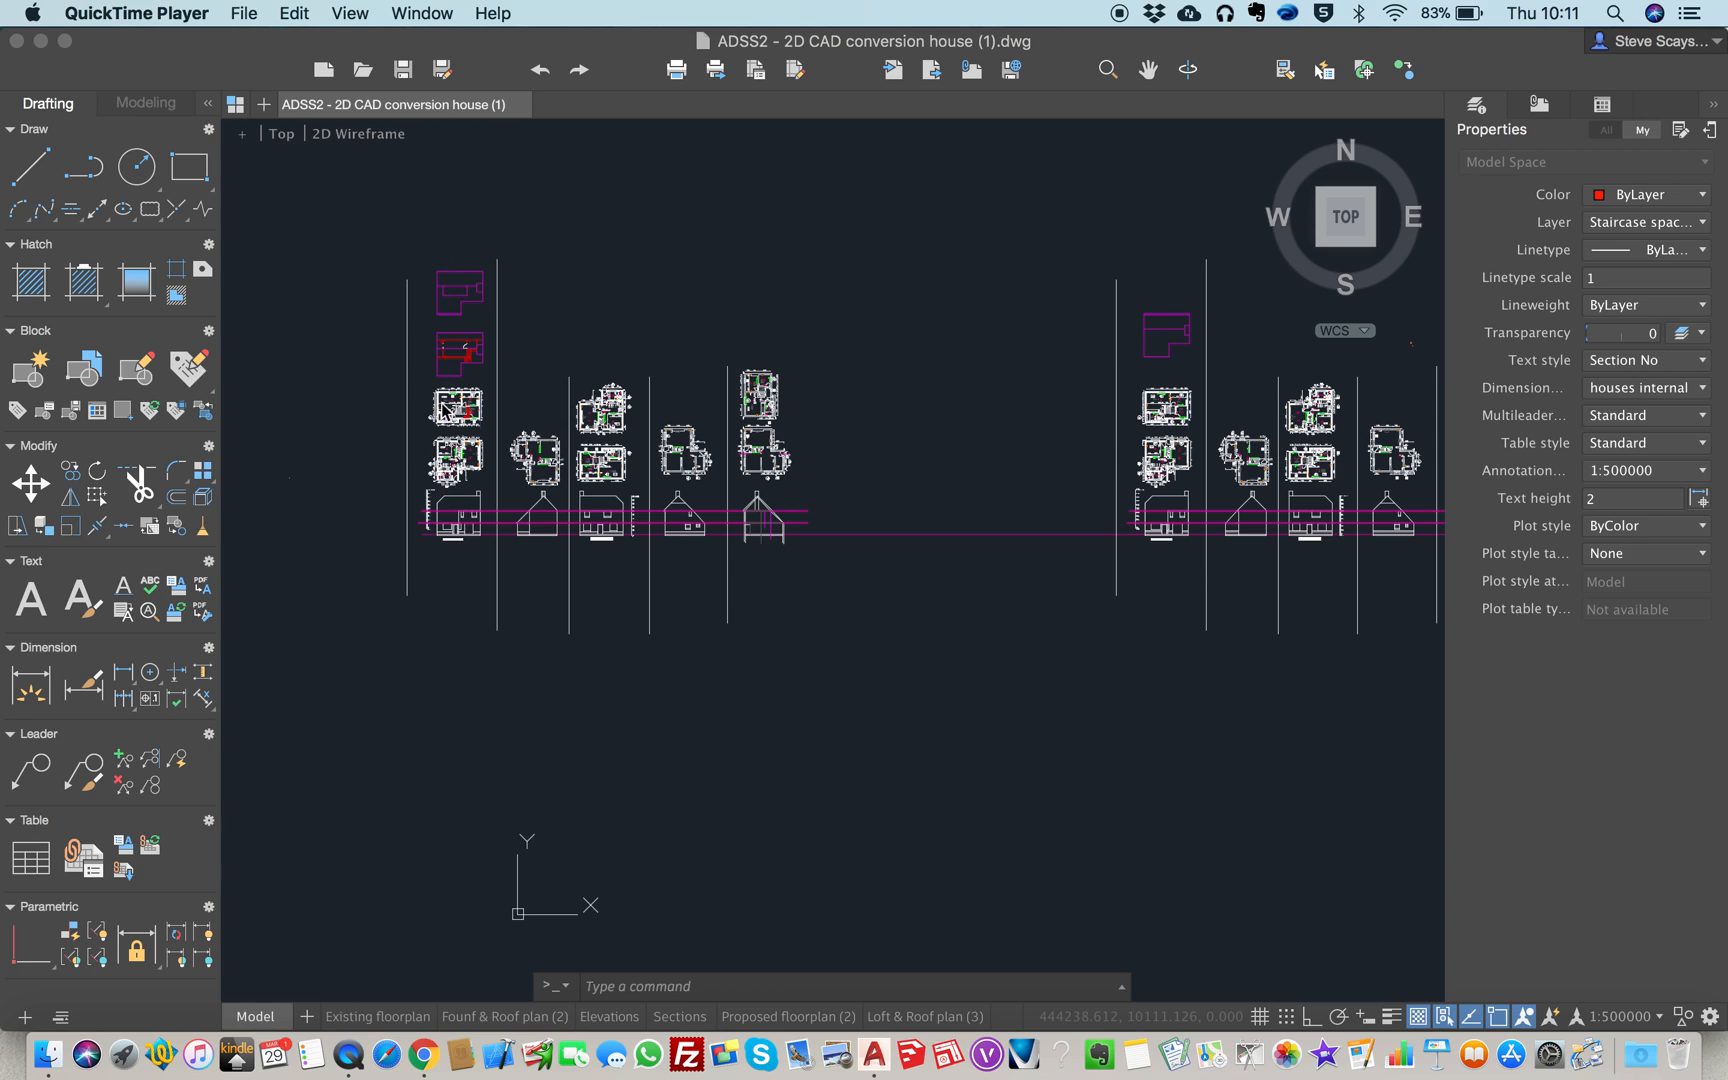
Step: Review the Existing floorplan and Founf & Roof plan (2) layouts and open the Elevations layout
left_click(377, 1016)
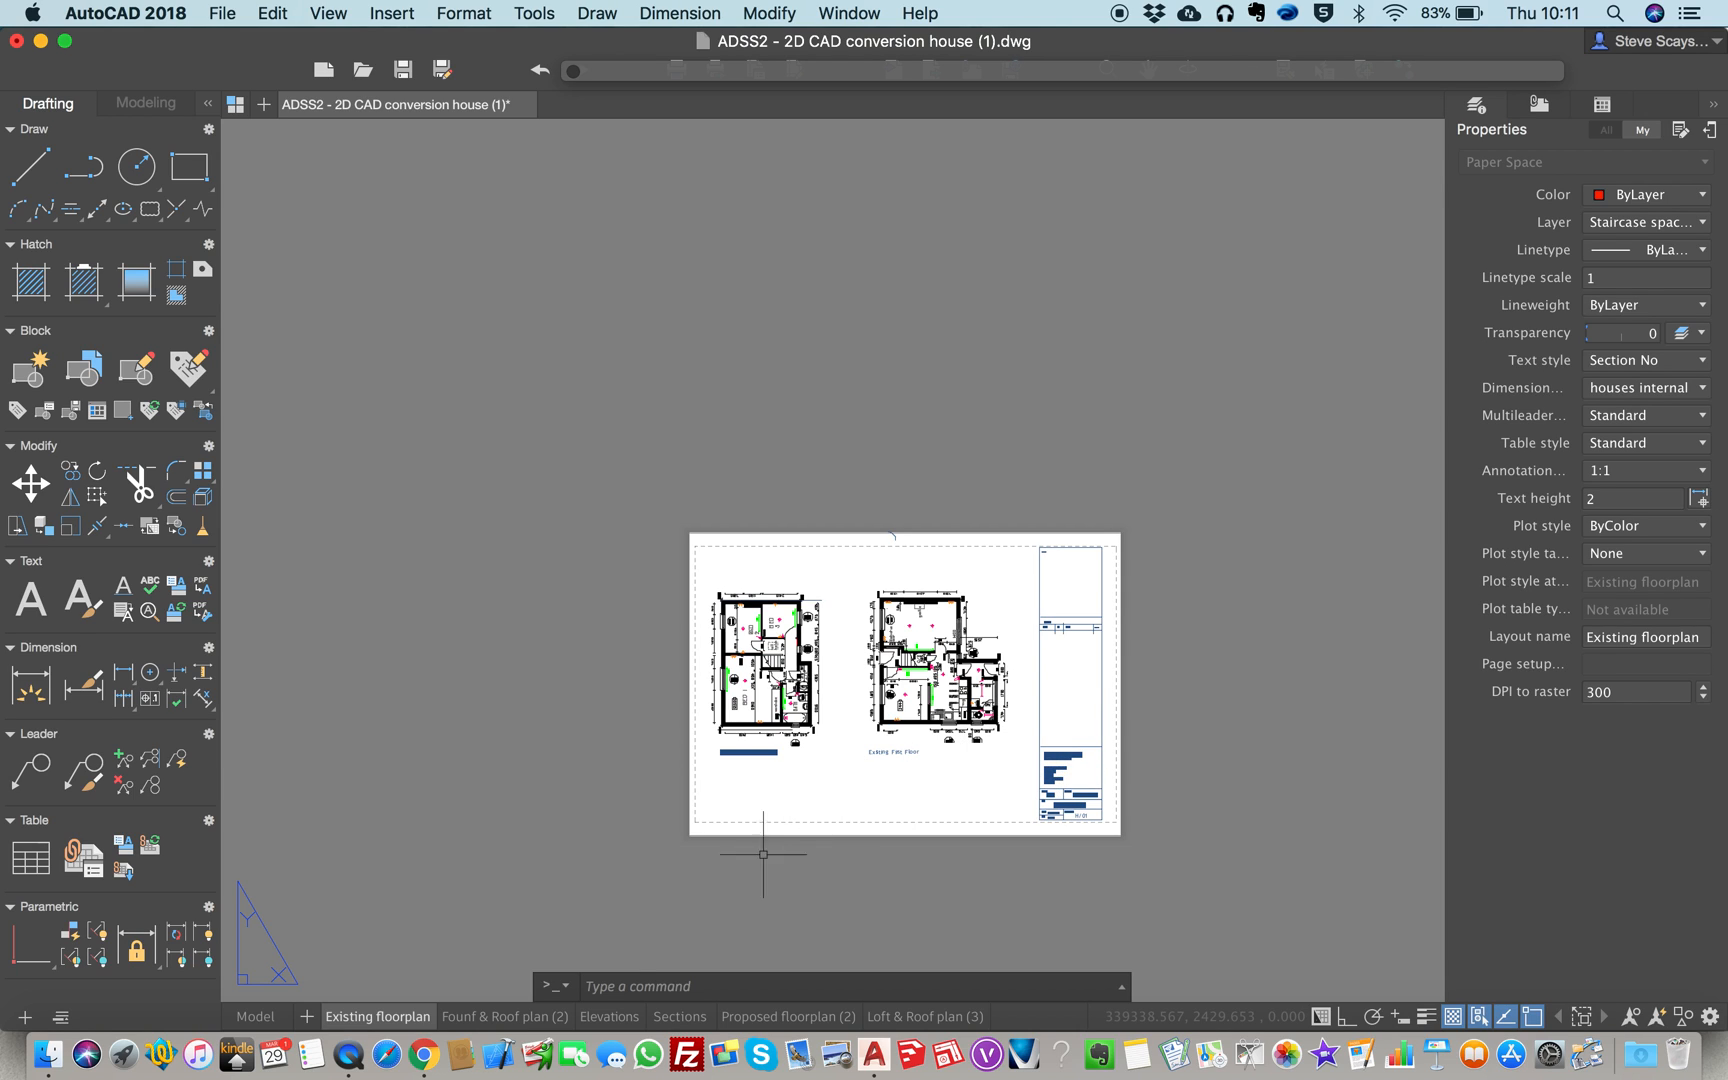
left_click(519, 1022)
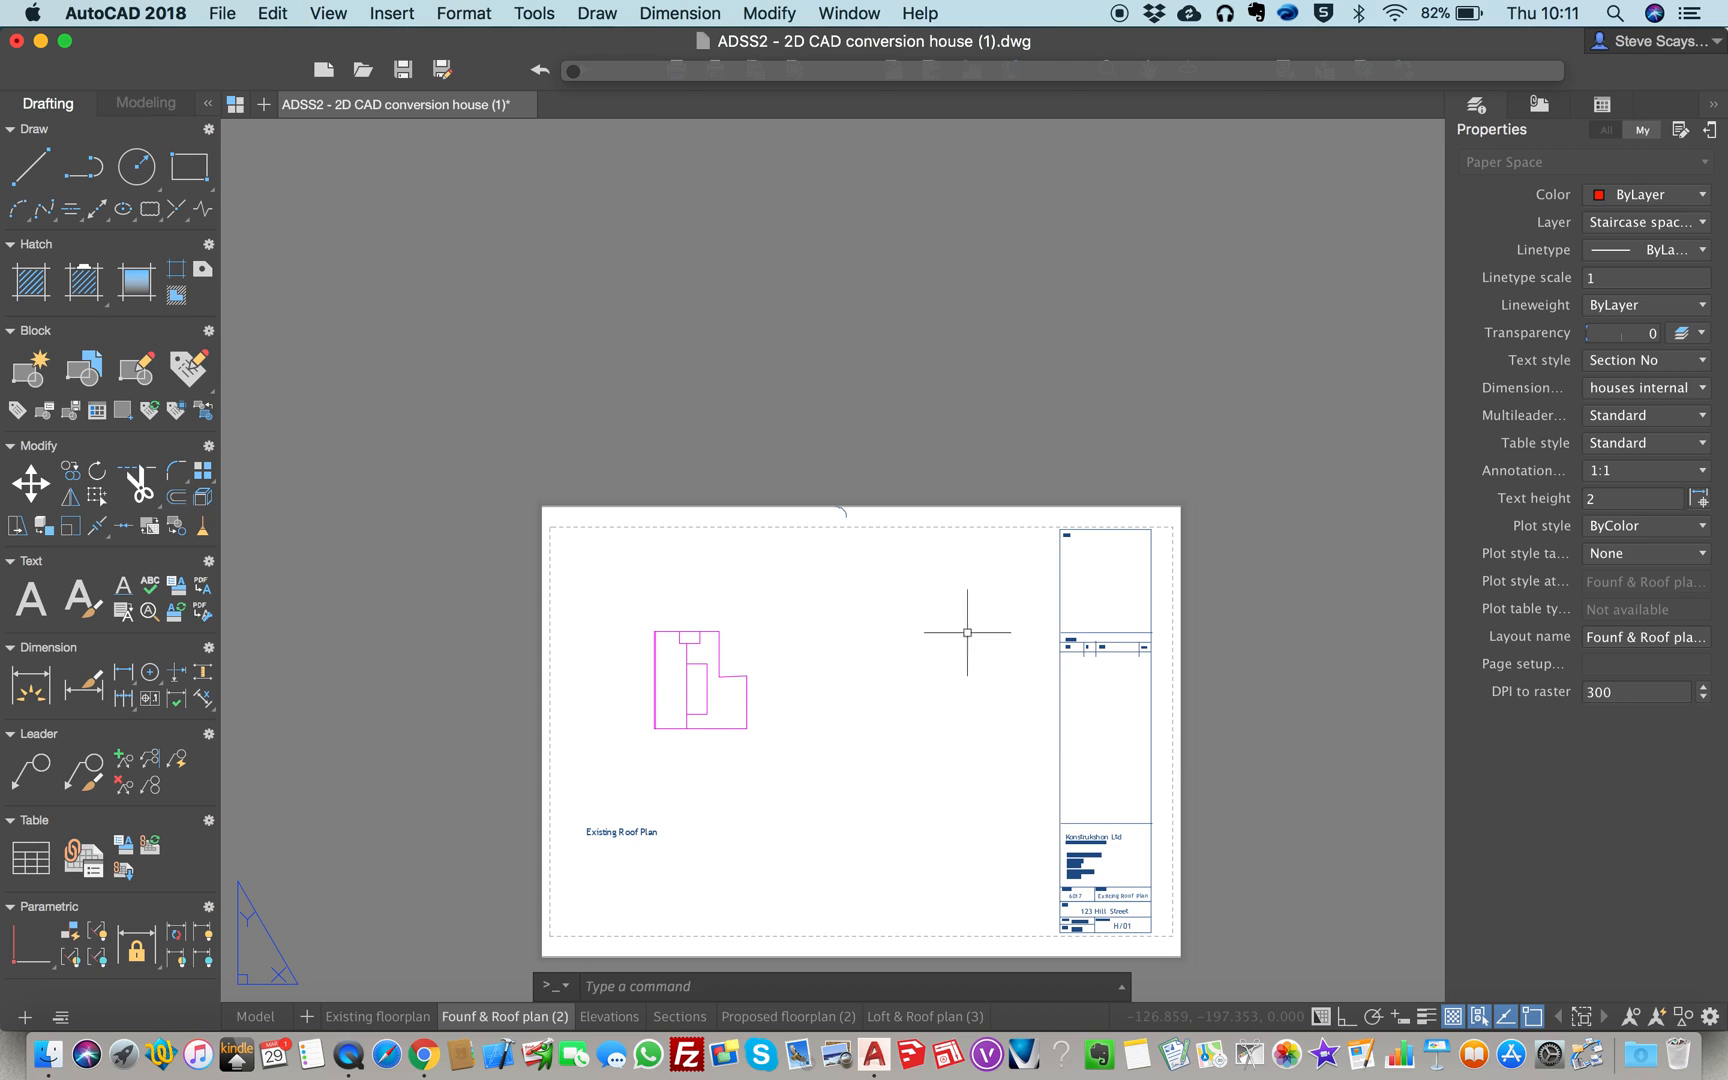
left_click(609, 1016)
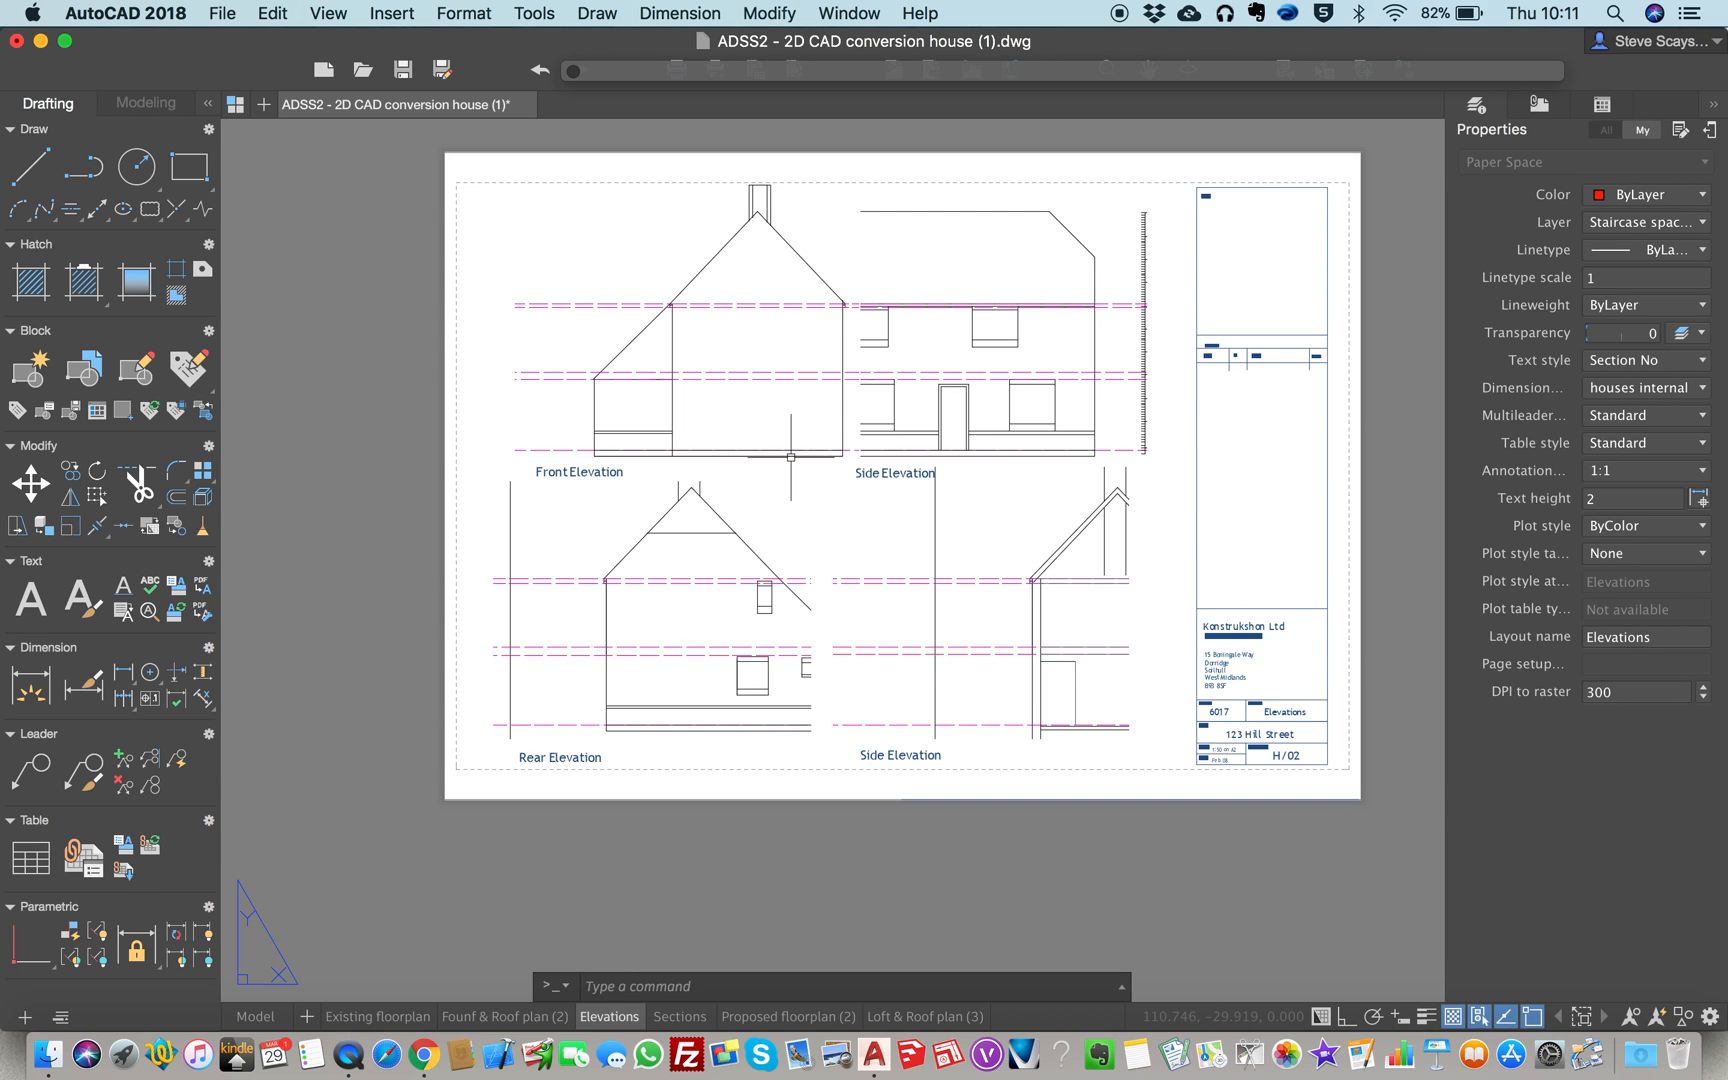
Step: Recentre the house section inside the lower Side Elevation viewport and return to paper space
double_click(939, 655)
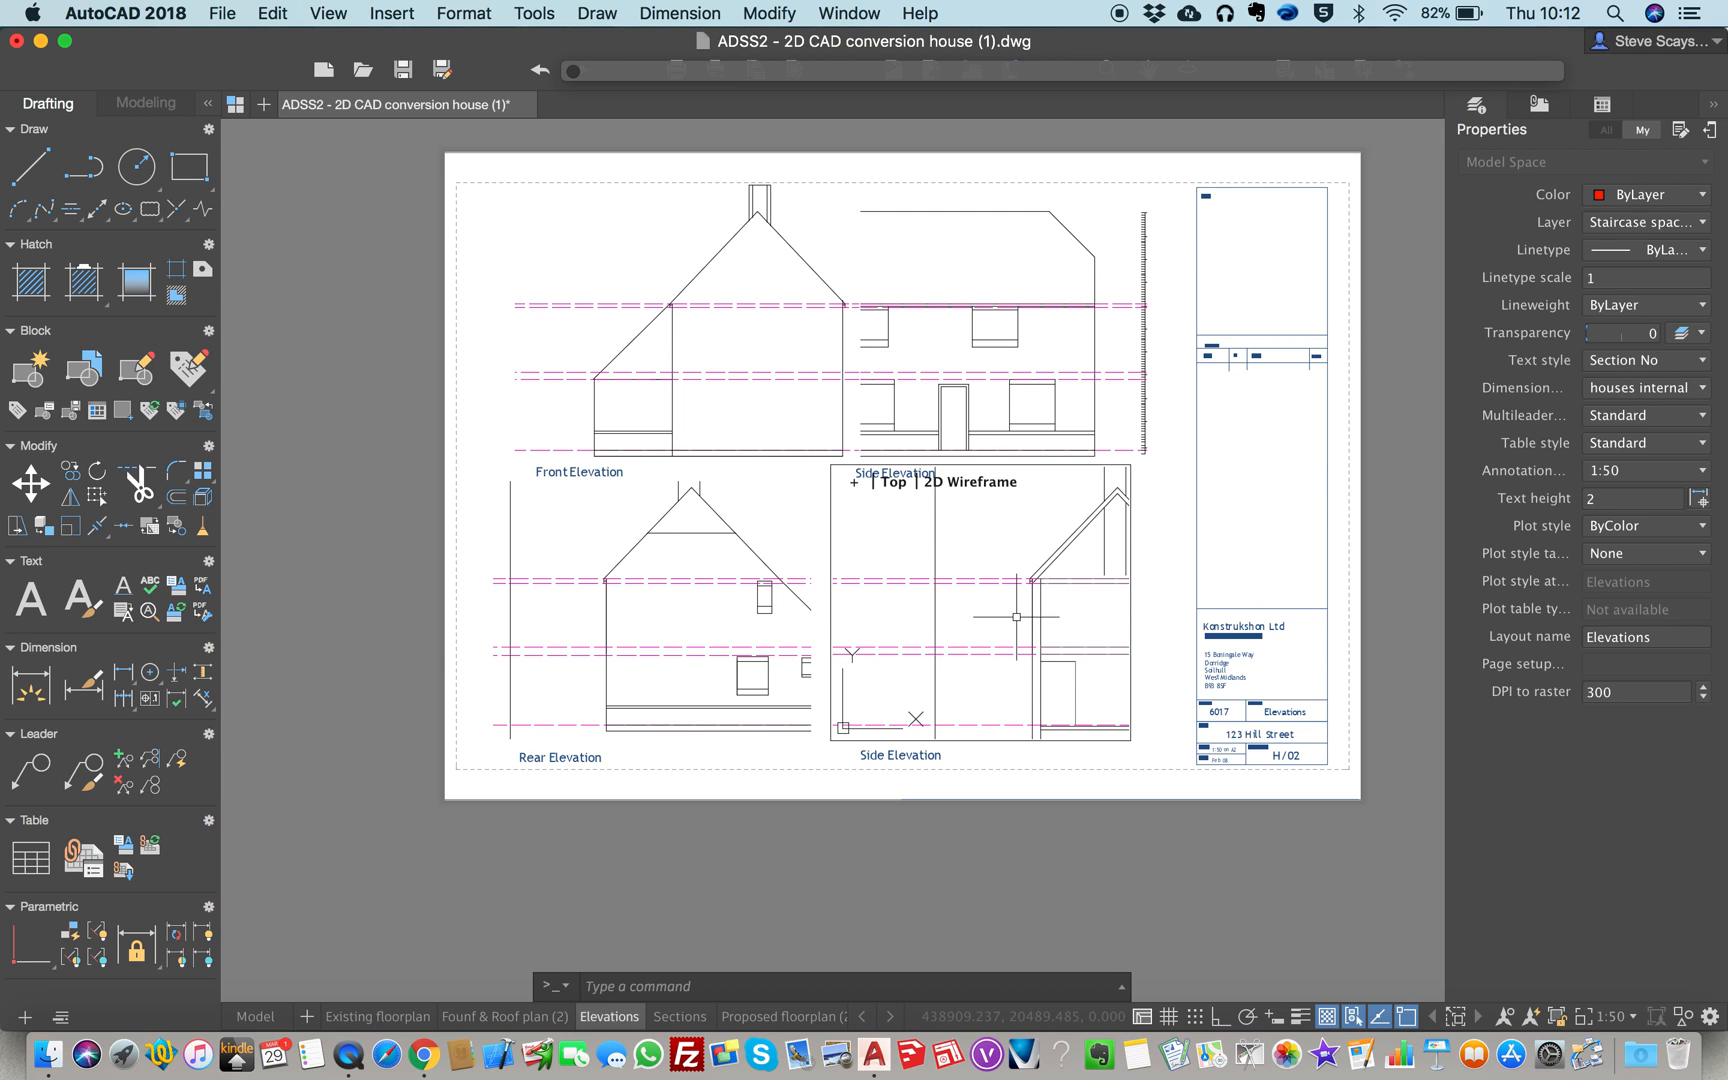
middle_click_drag(1016, 617, 830, 613)
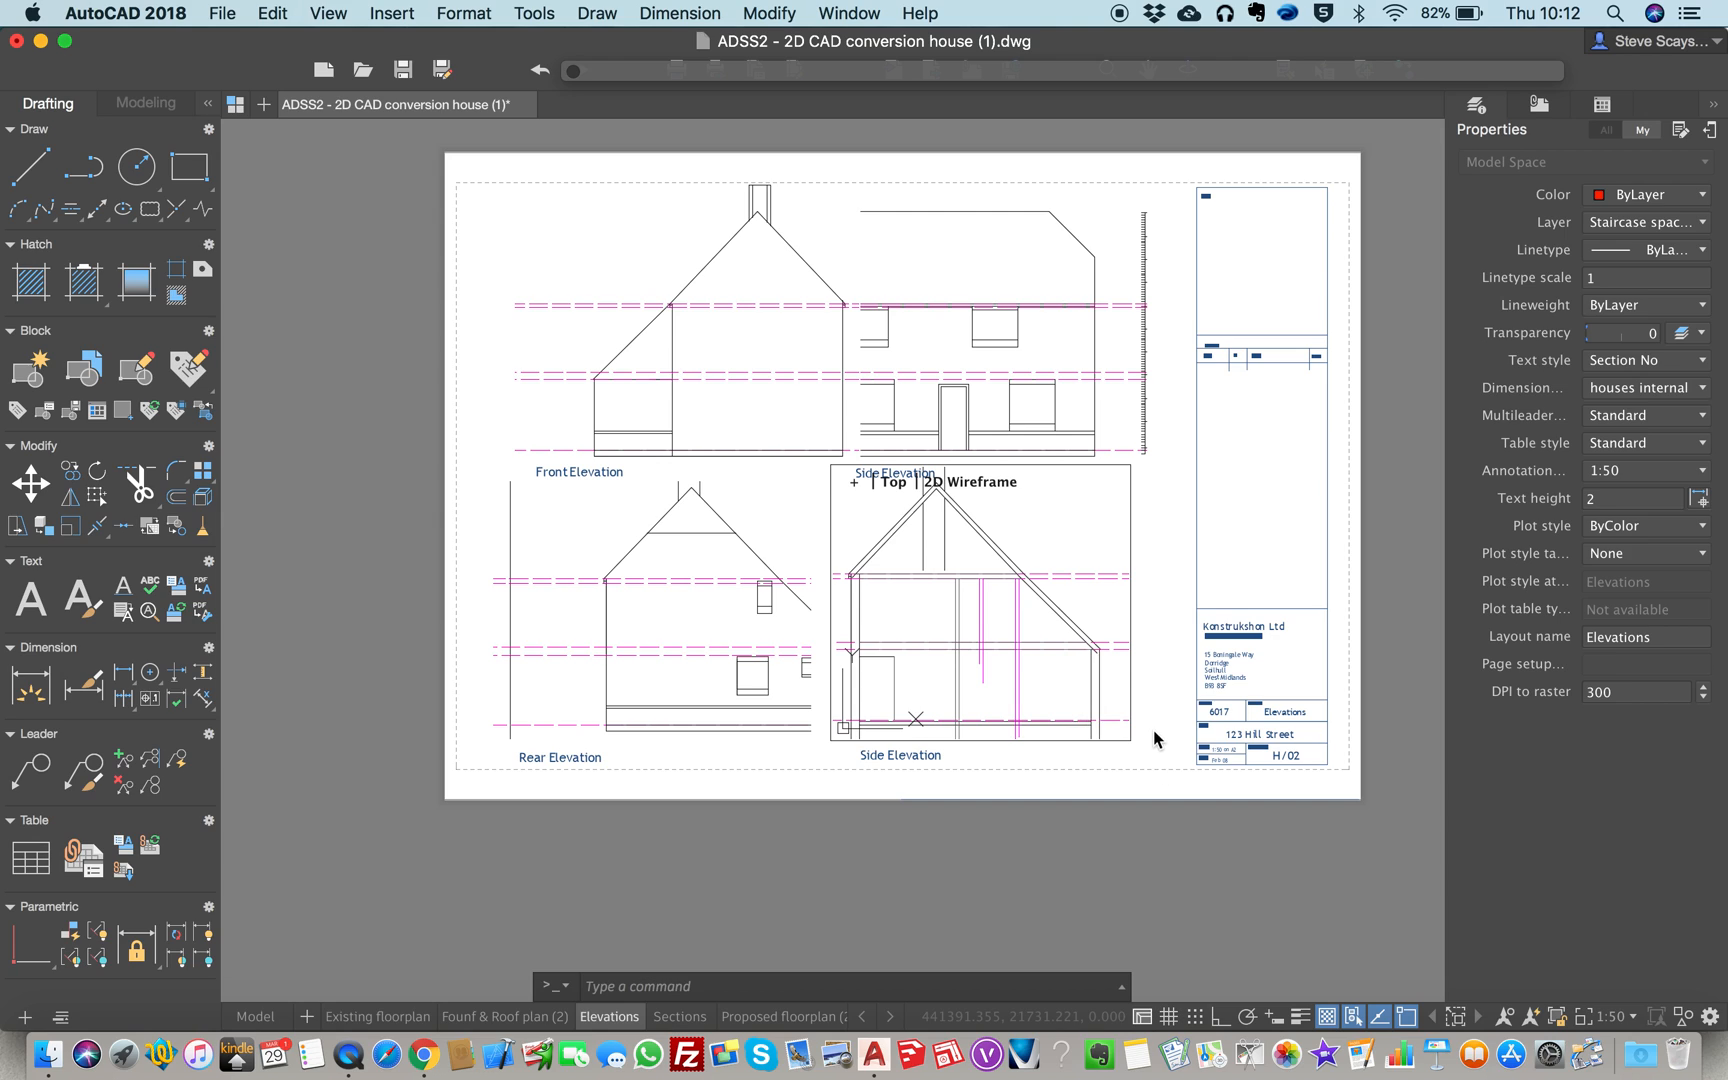
double_click(1150, 763)
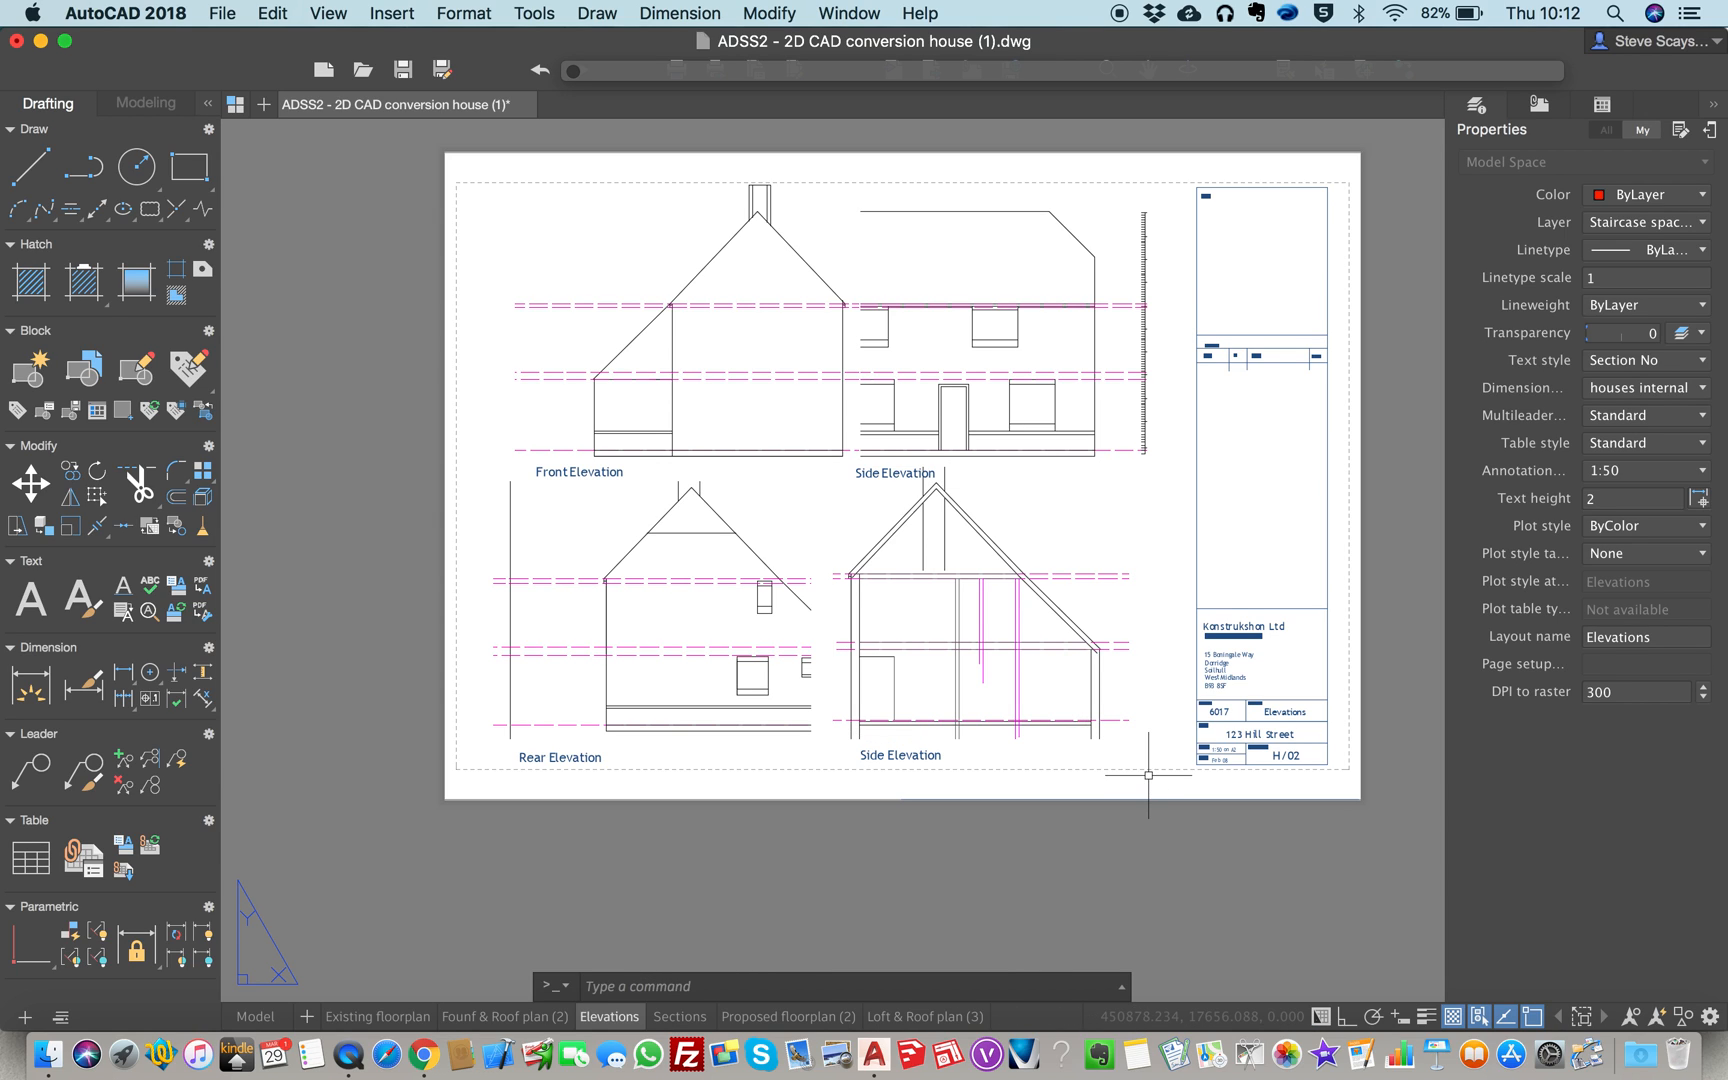
Step: Turn on the 001 viewport layer to show the viewport borders on the Elevations sheet
left_click(1073, 722)
left_click(1092, 727)
double_click(616, 74)
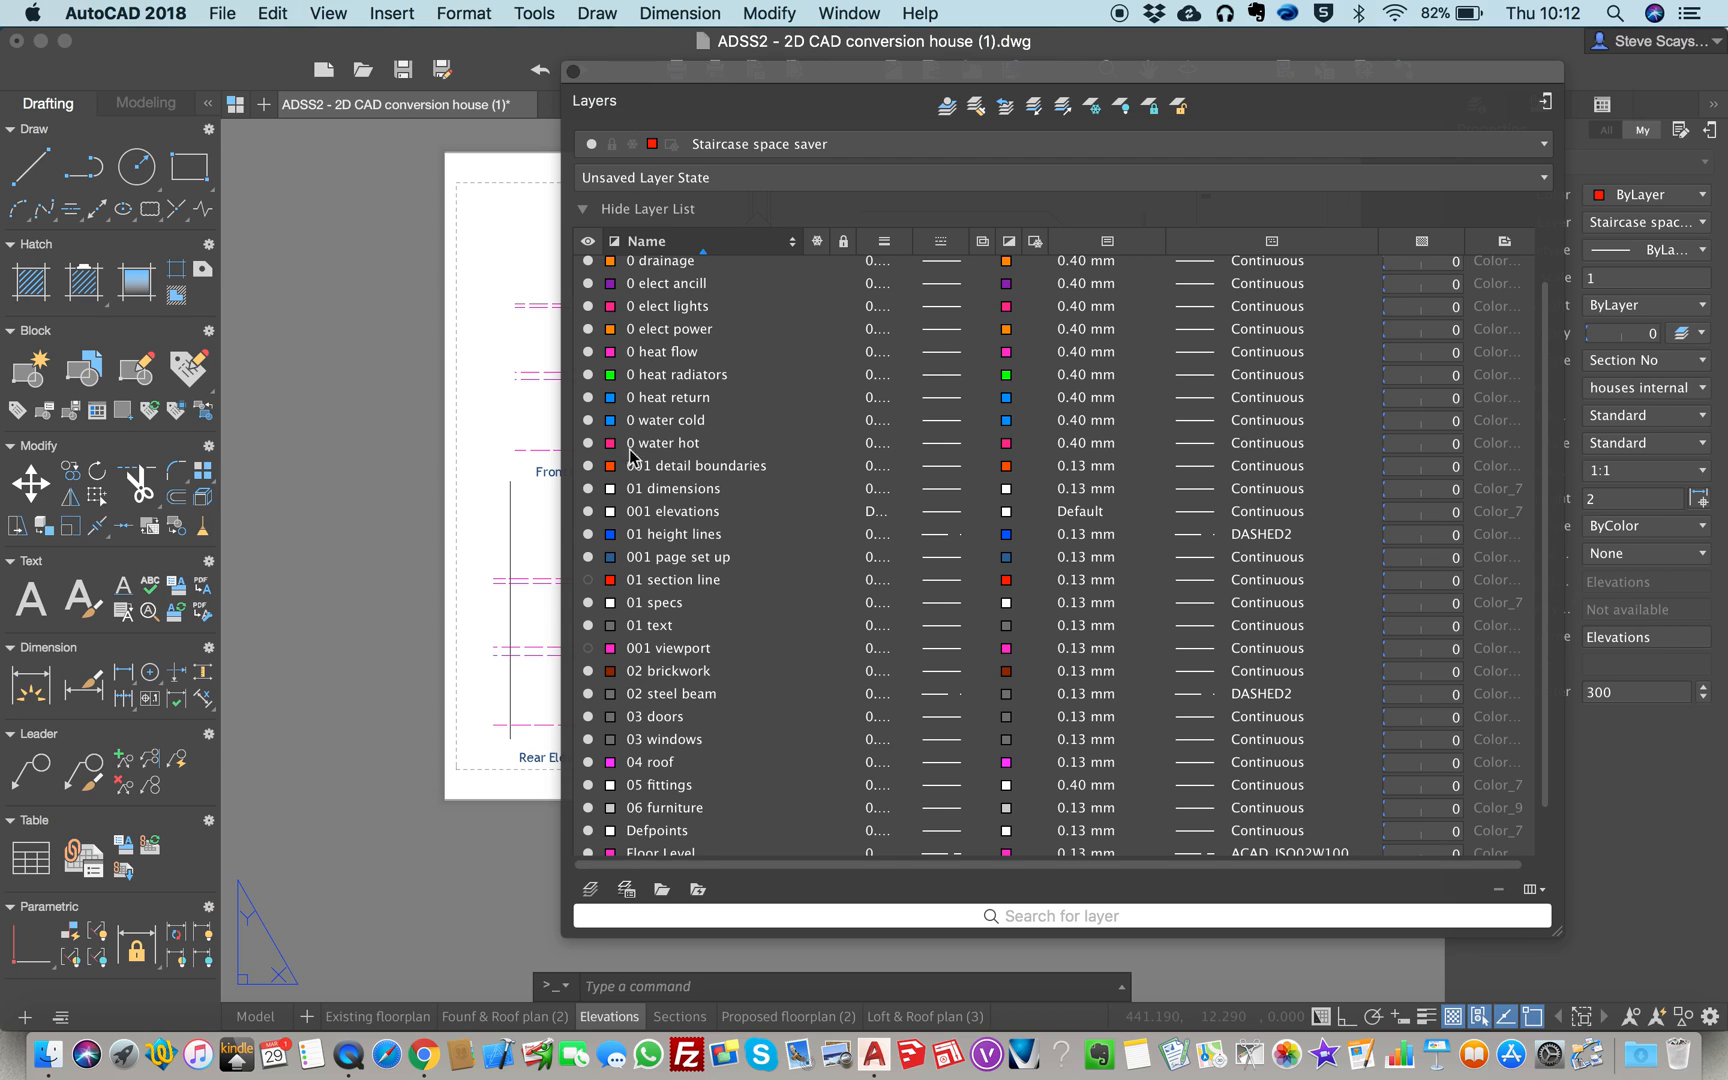
left_click(588, 649)
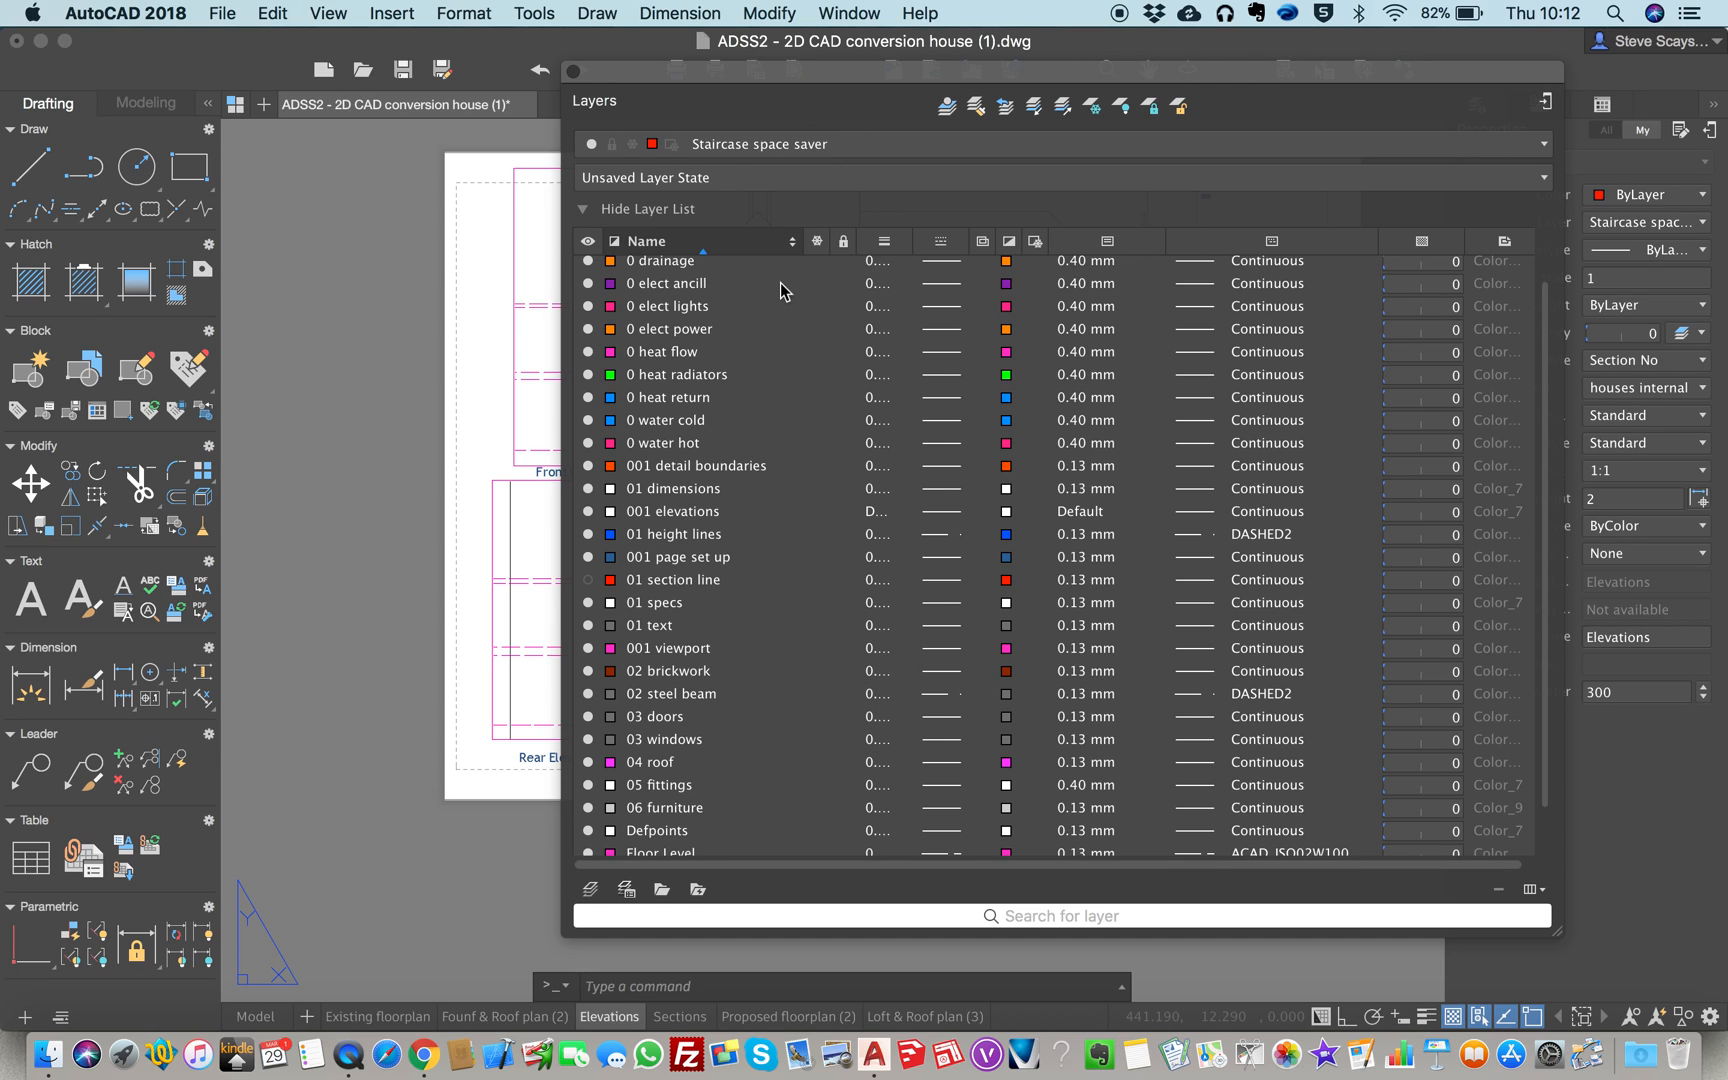
double_click(725, 73)
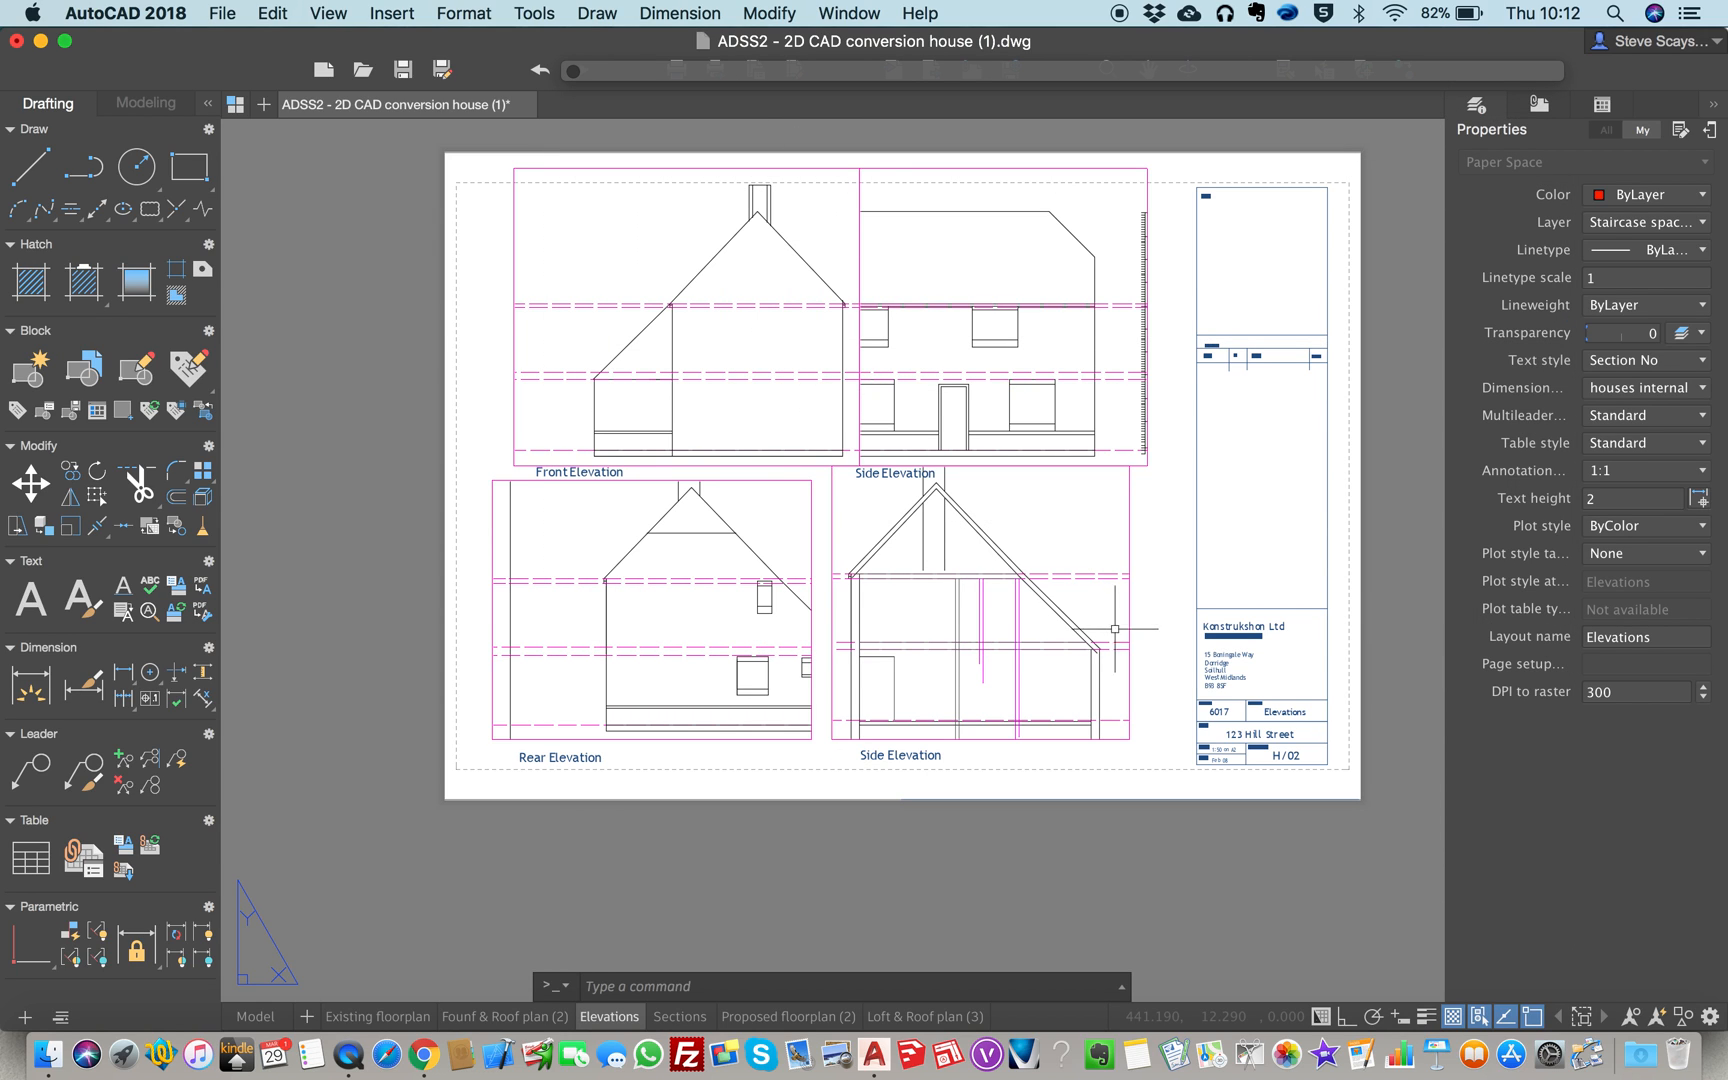
Step: Check the scale of the lower Side Elevation viewport and clear the selection
left_click(1129, 661)
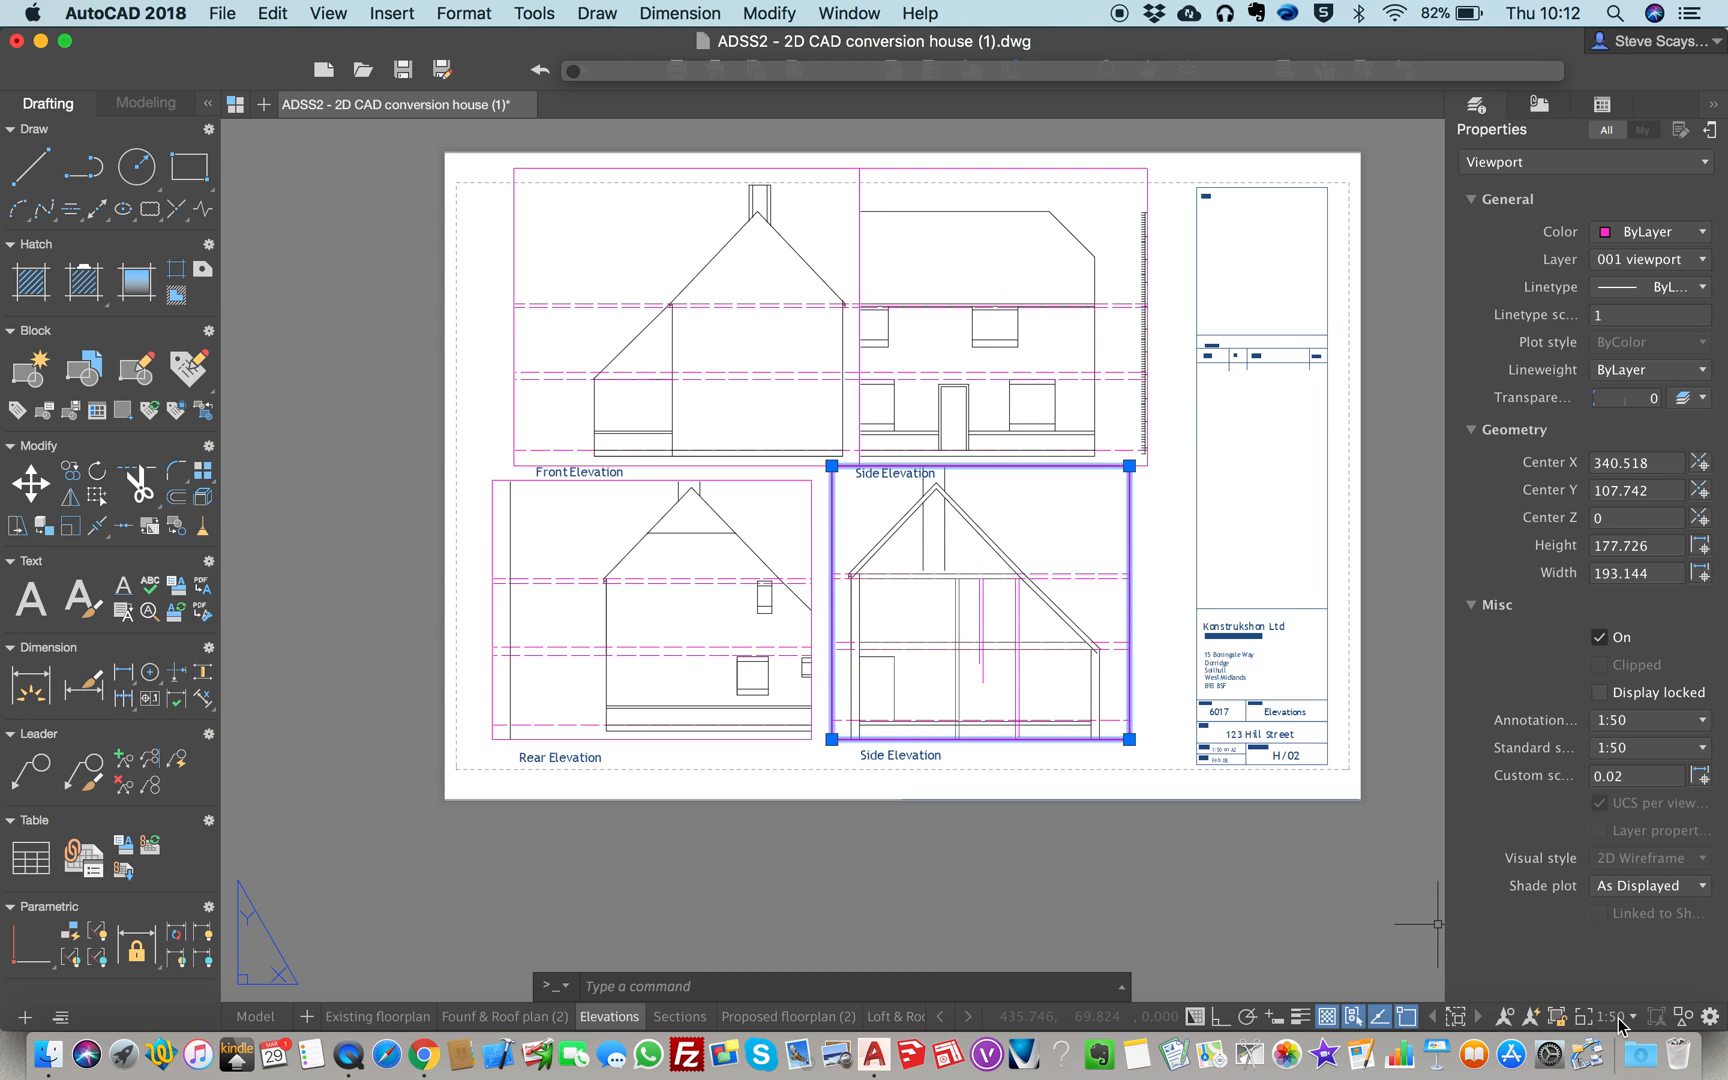
left_click(1104, 777)
key("Escape")
left_click(781, 781)
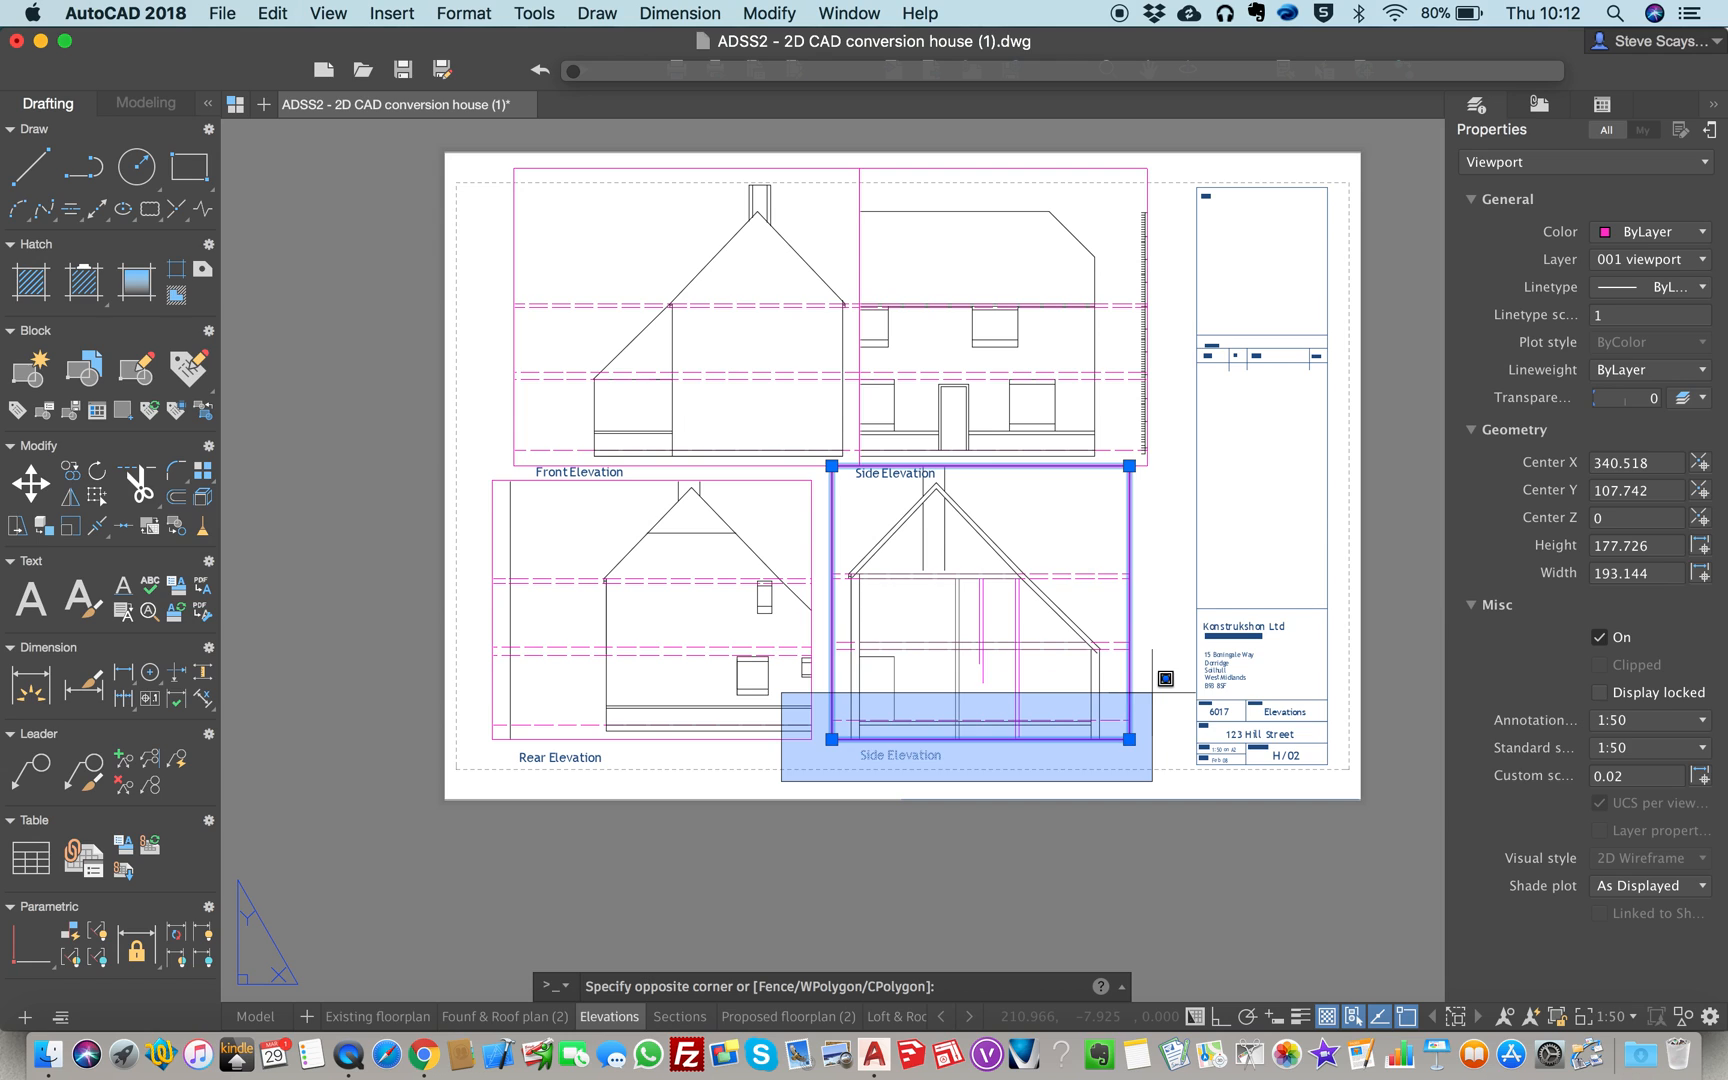
left_click(1135, 740)
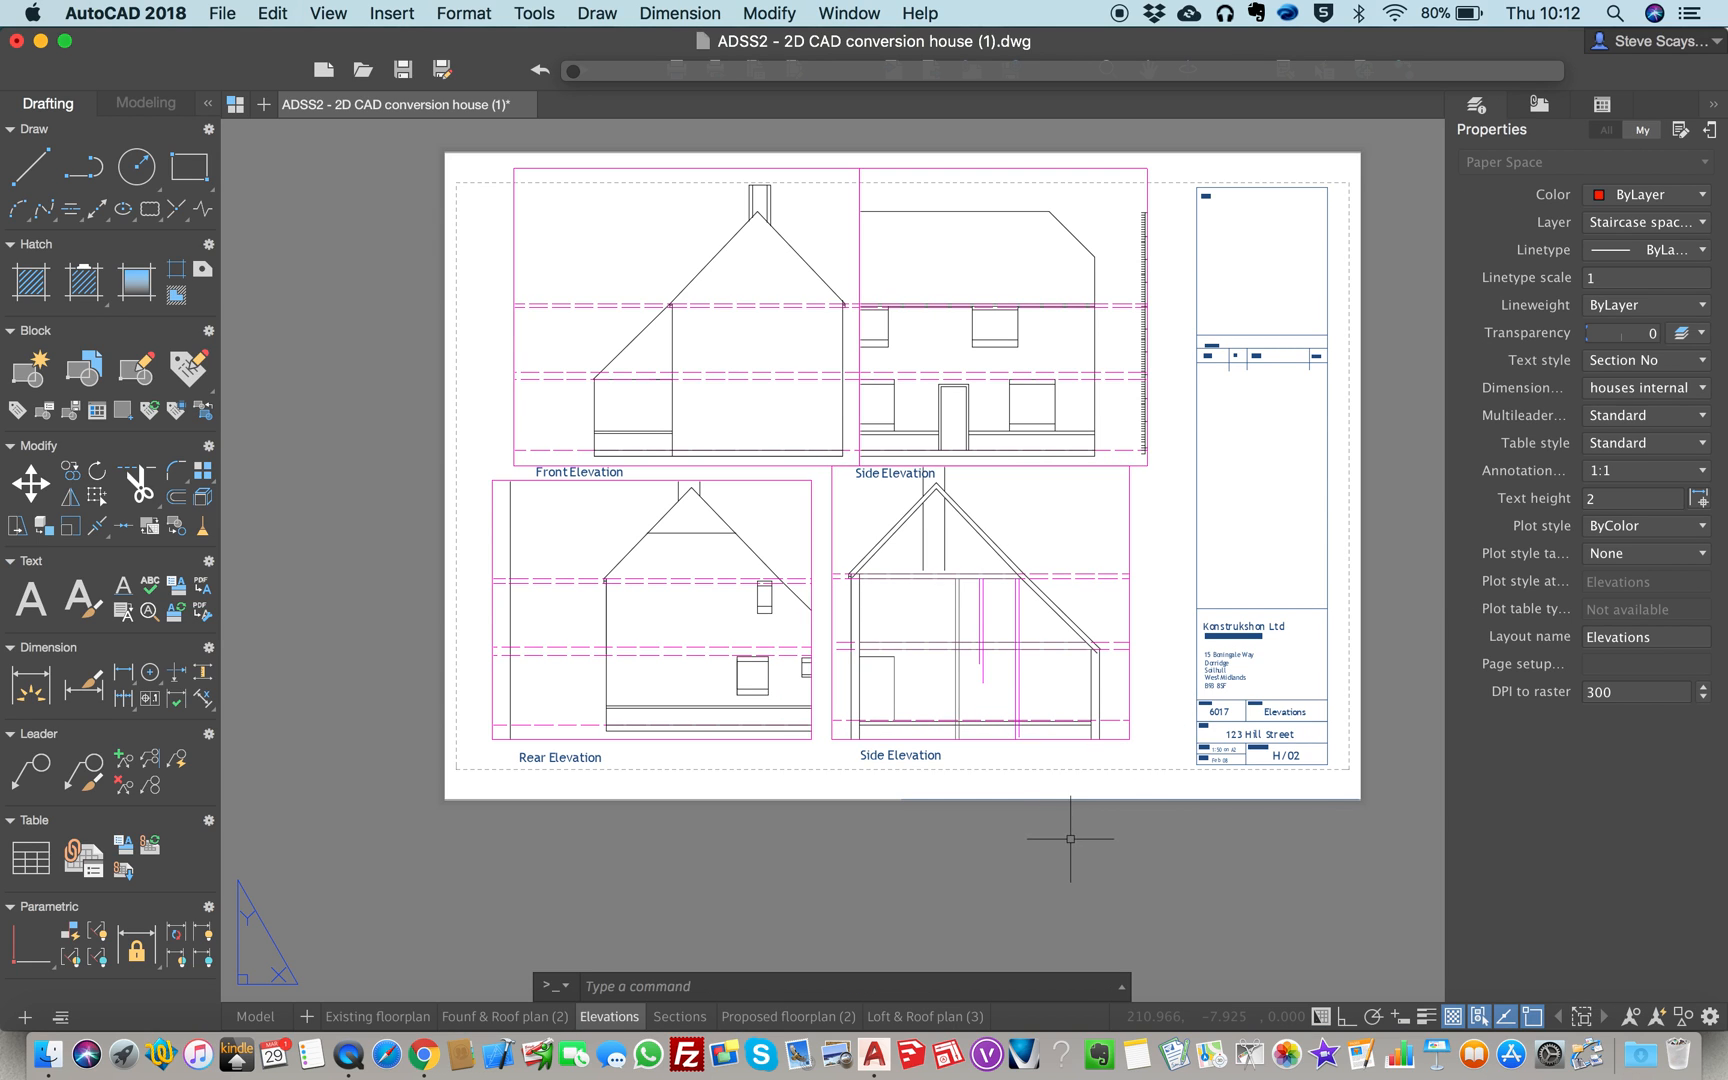
Step: Review the Sections, Proposed floorplan (2) and Loft & Roof plan (3) layouts
left_click(675, 1021)
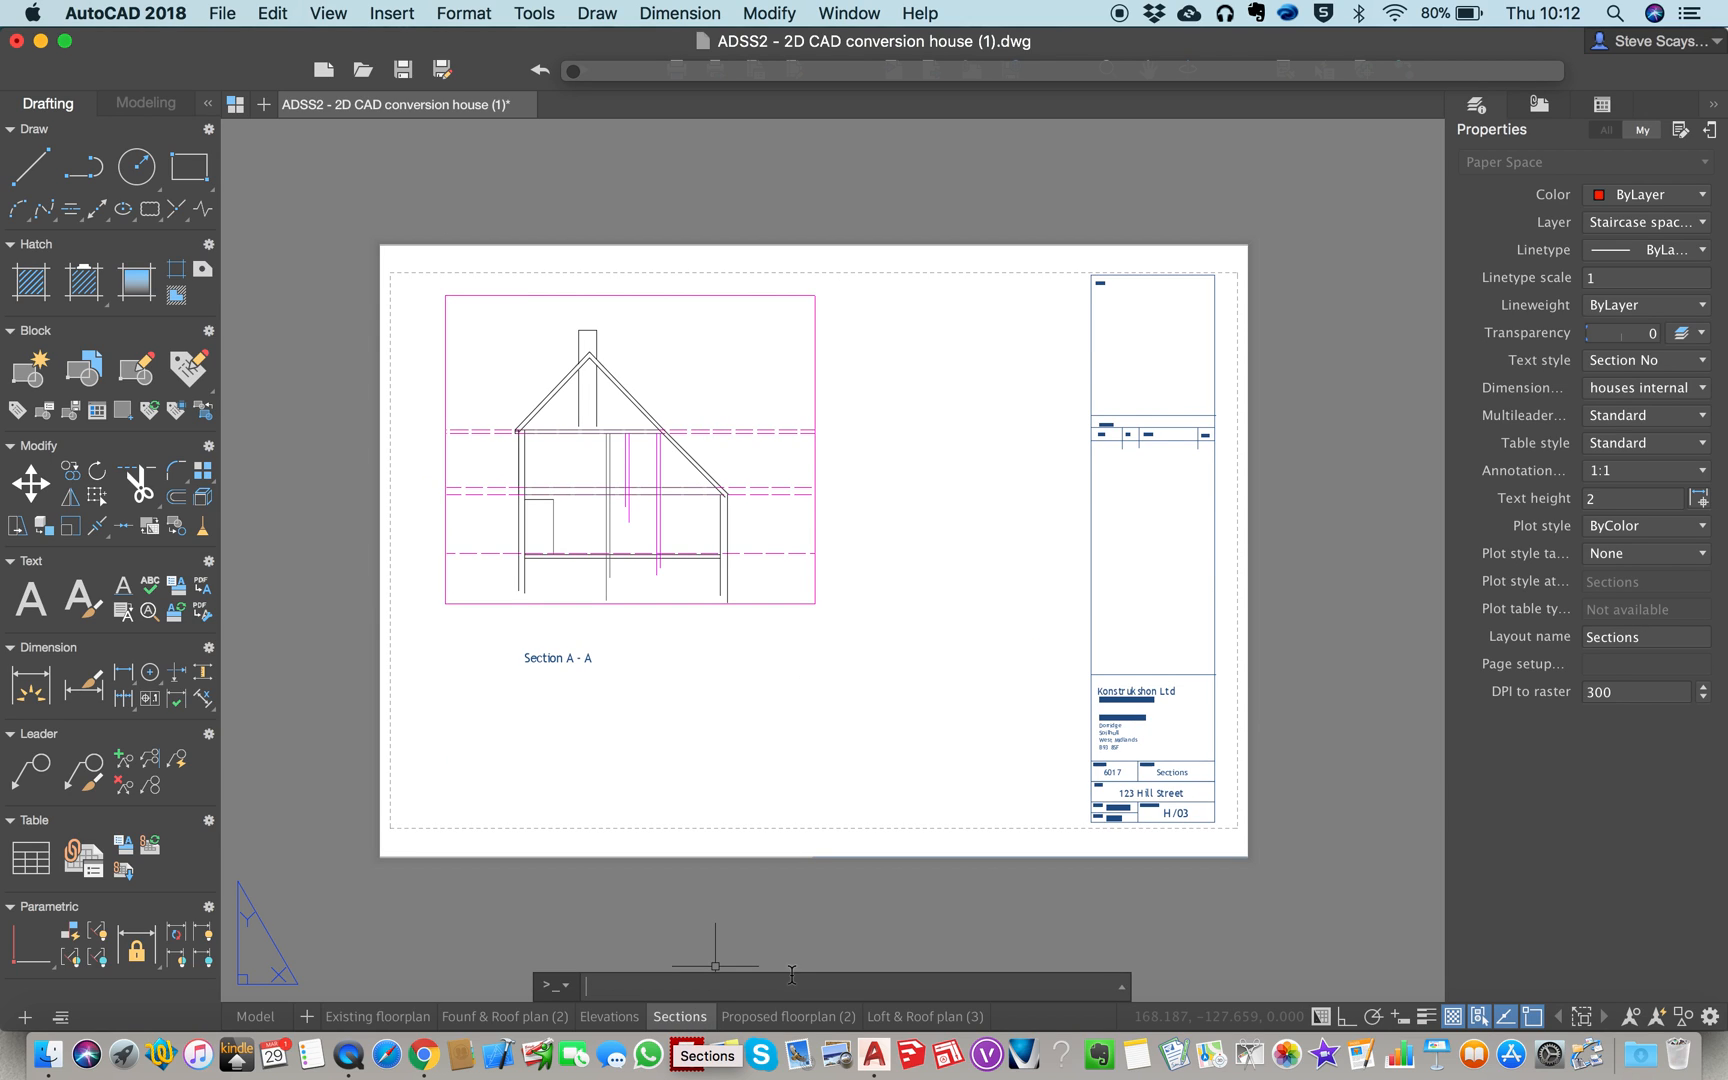
left_click(792, 1017)
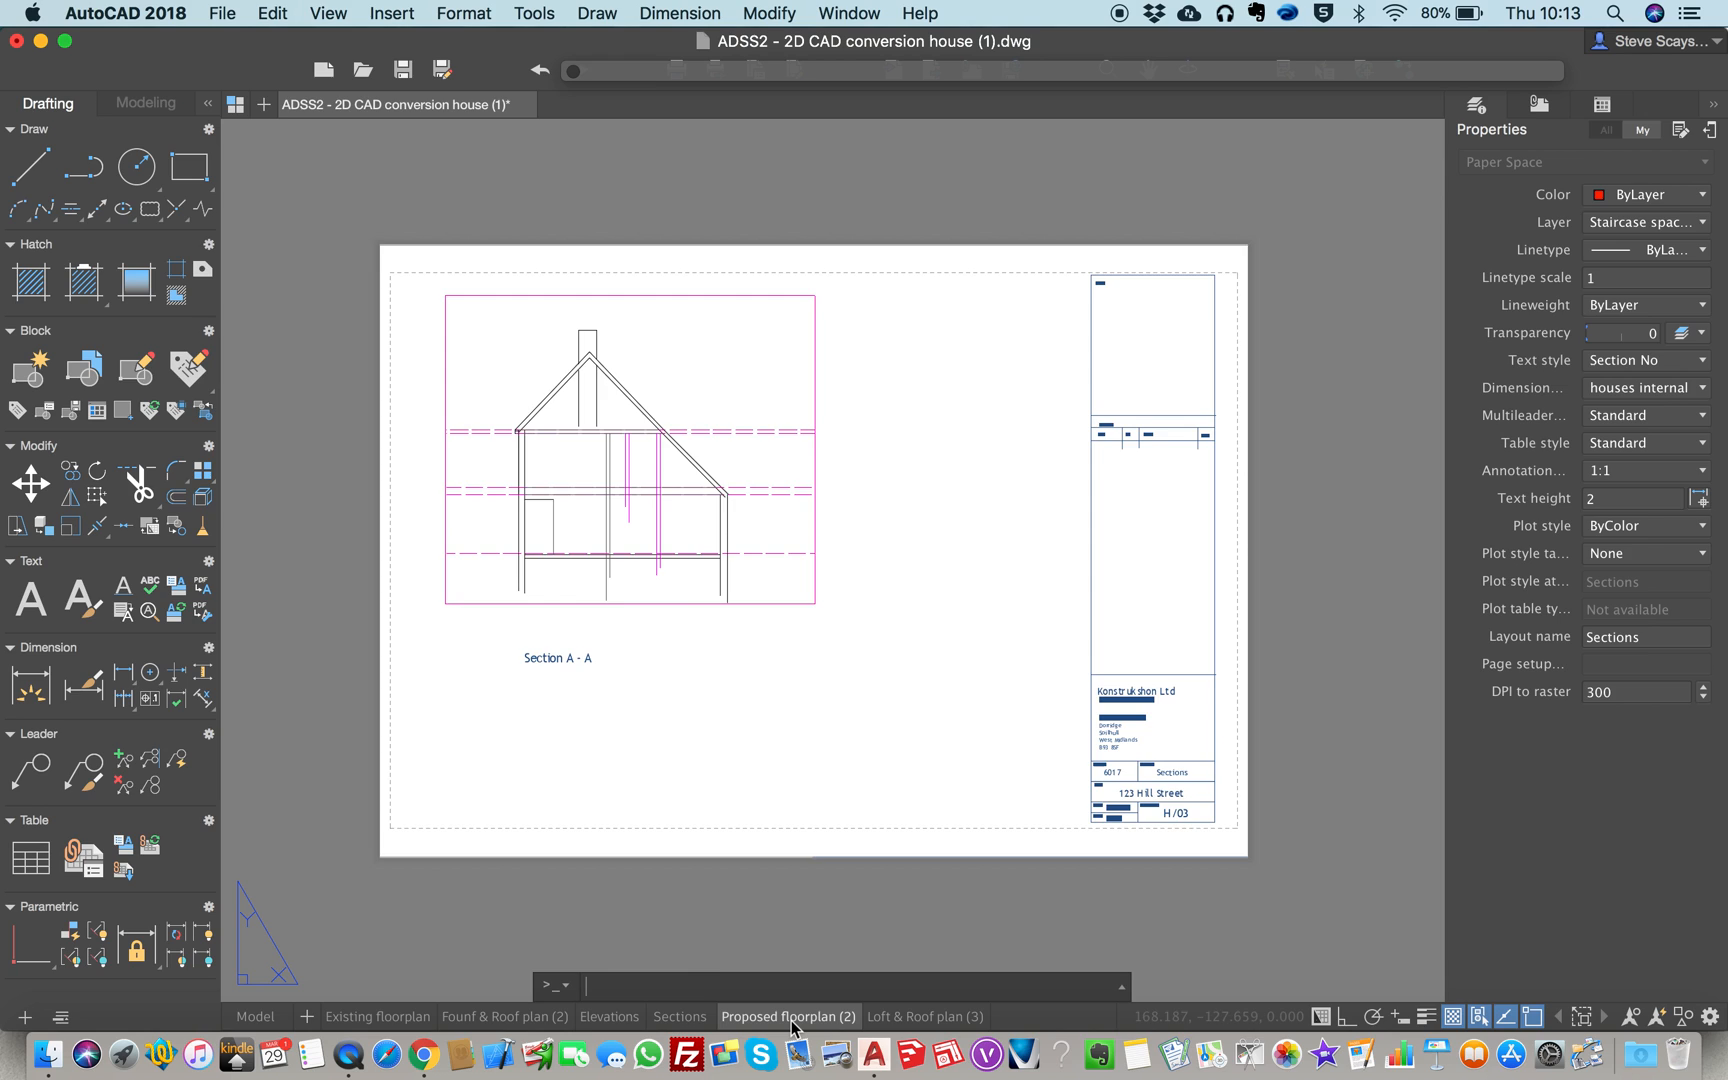
left_click(906, 1018)
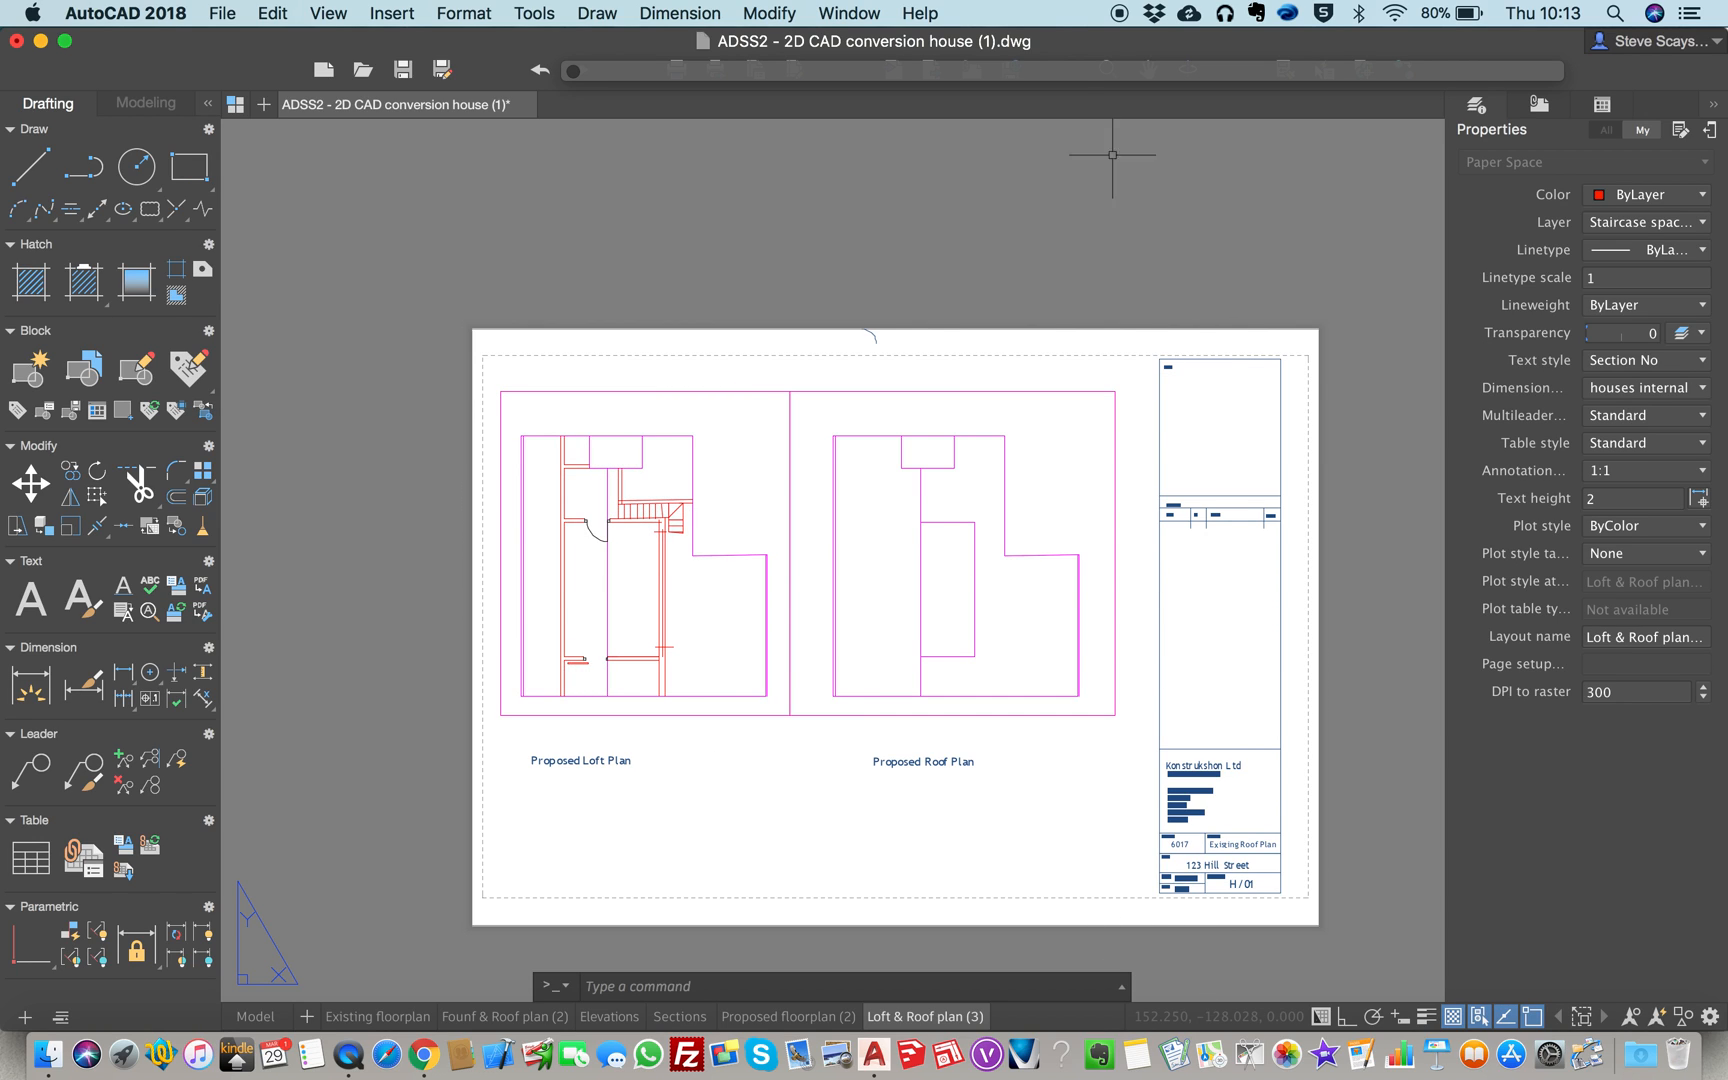
left_click(1116, 13)
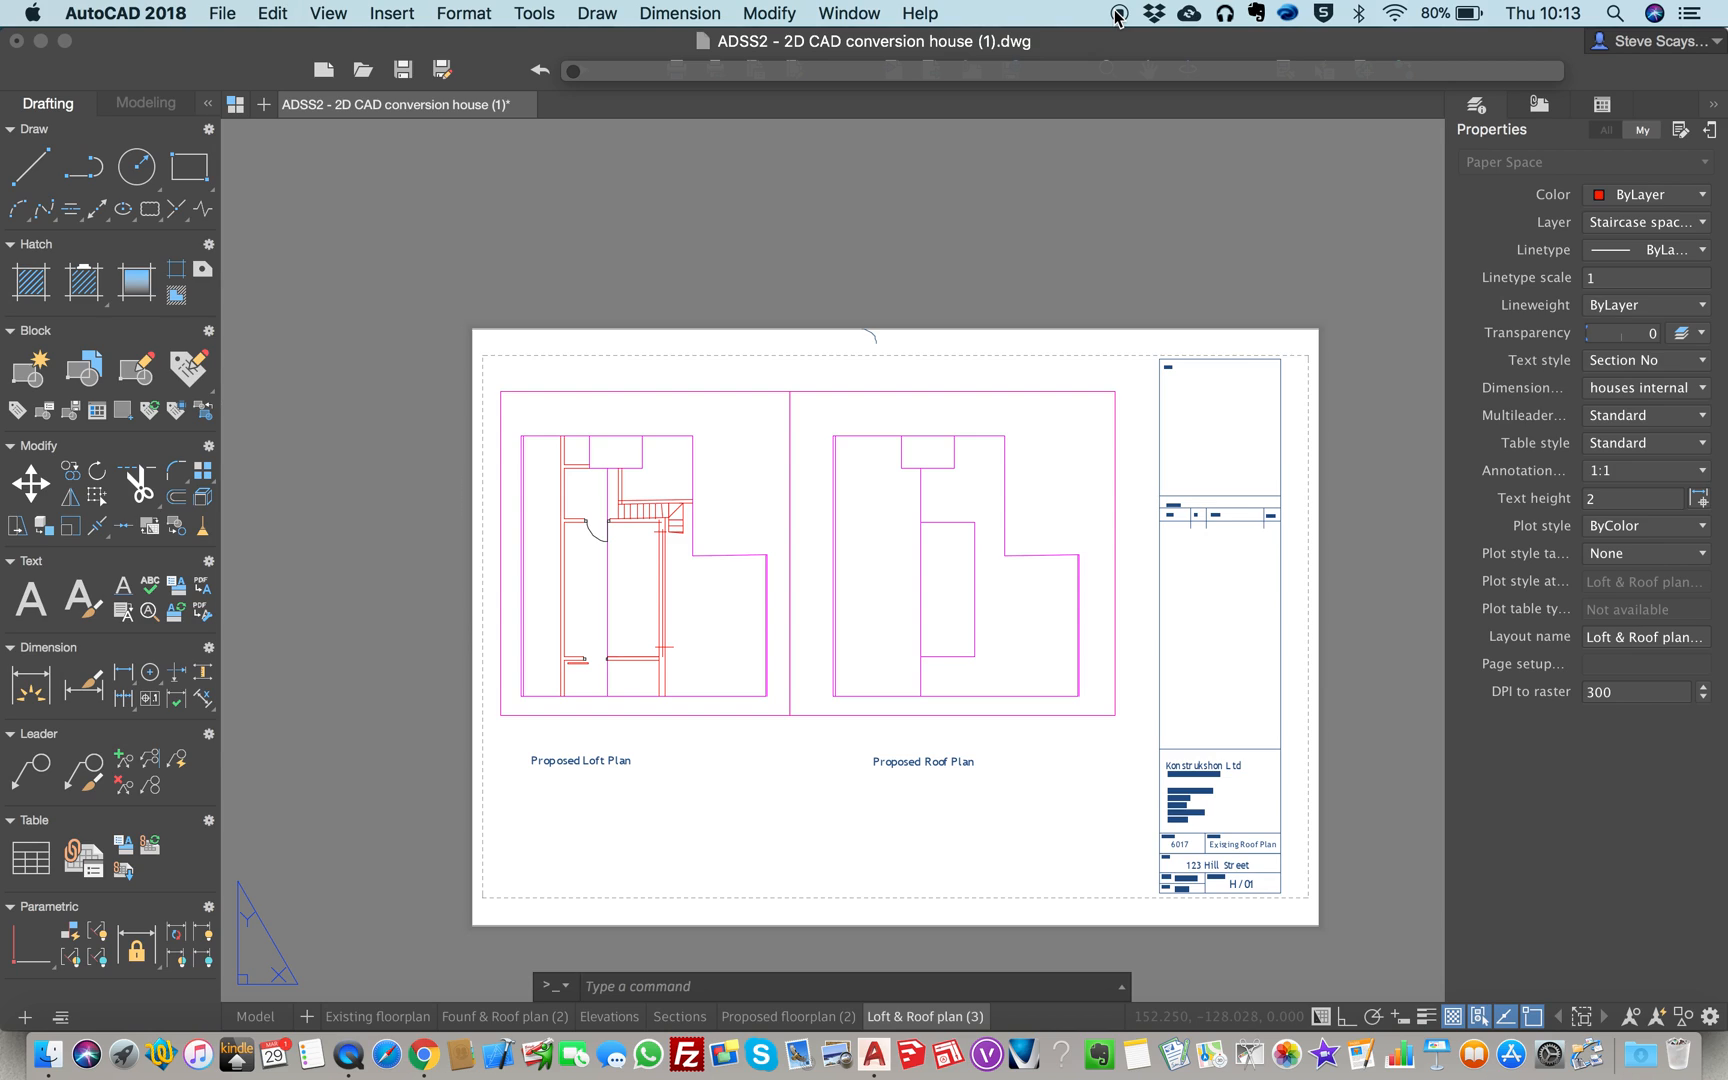